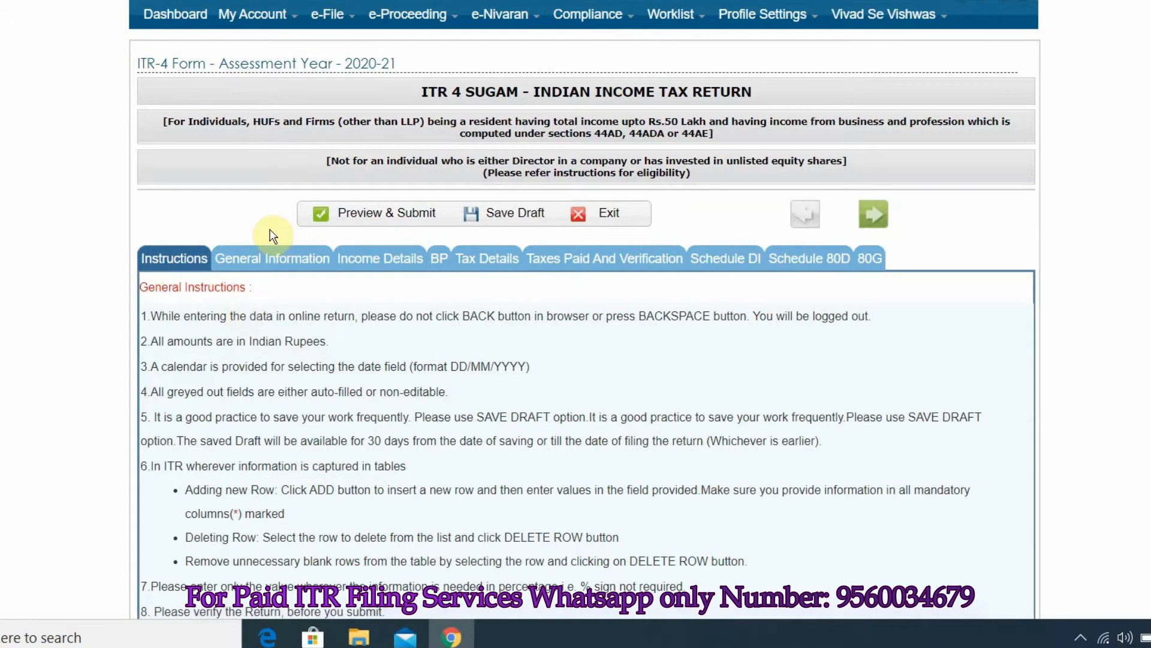
# - In the General Information section, set the Nature of Employment (A19) to Others
pyautogui.click(273, 258)
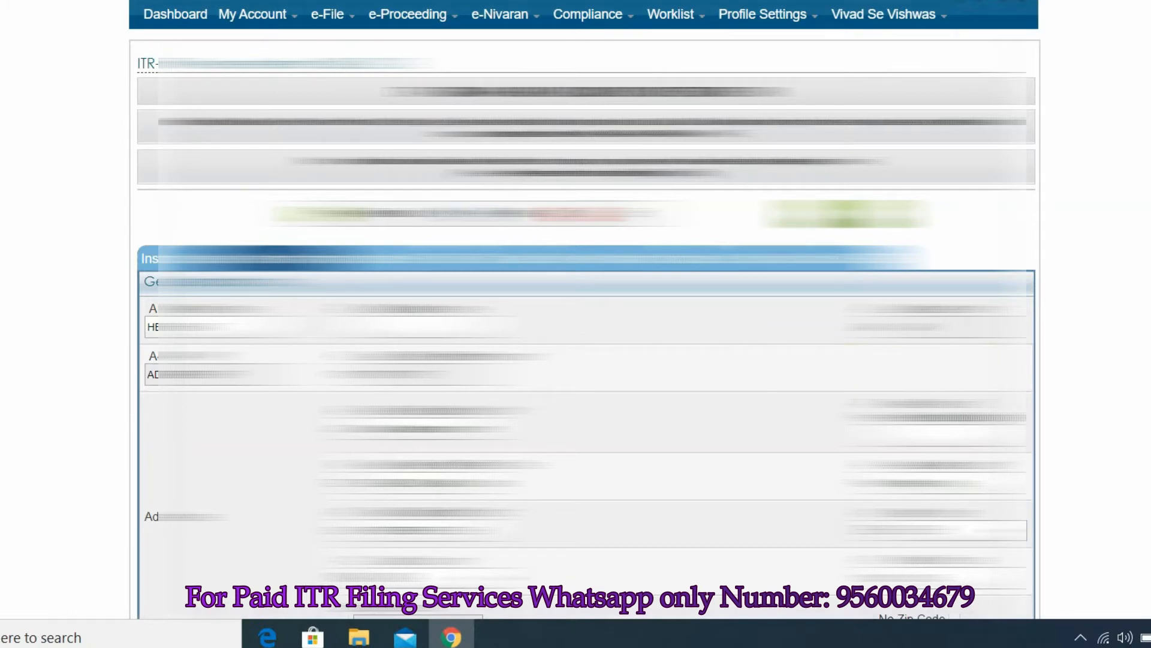
pyautogui.scroll(-7, 586, 324)
pyautogui.scroll(-5, 586, 324)
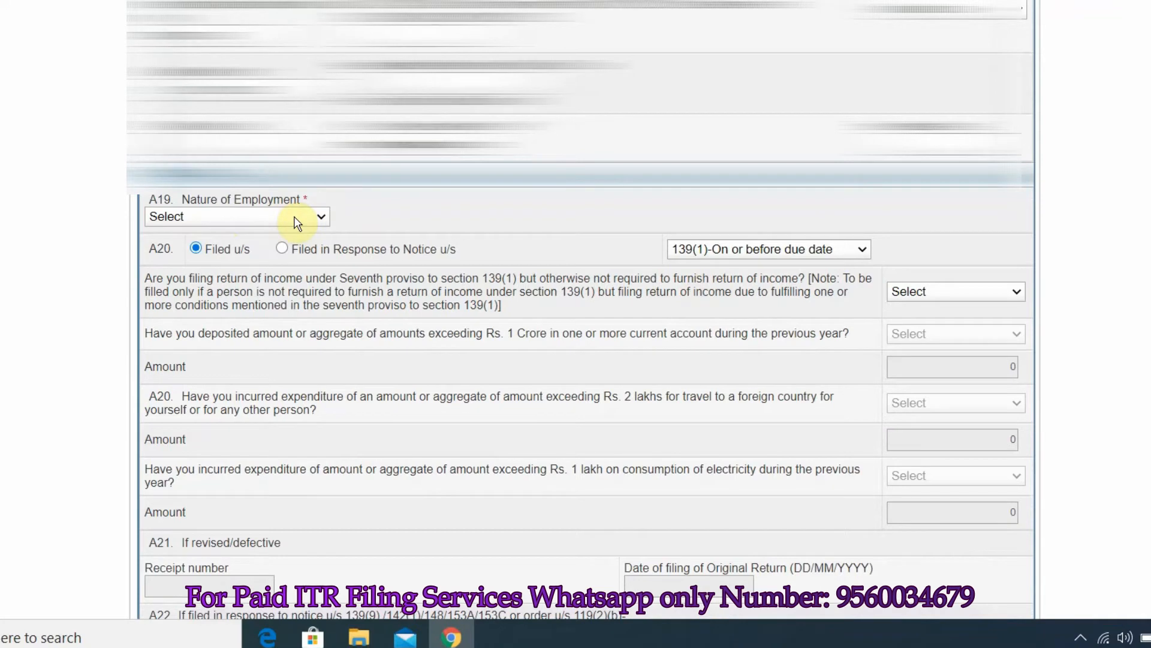
pyautogui.click(322, 218)
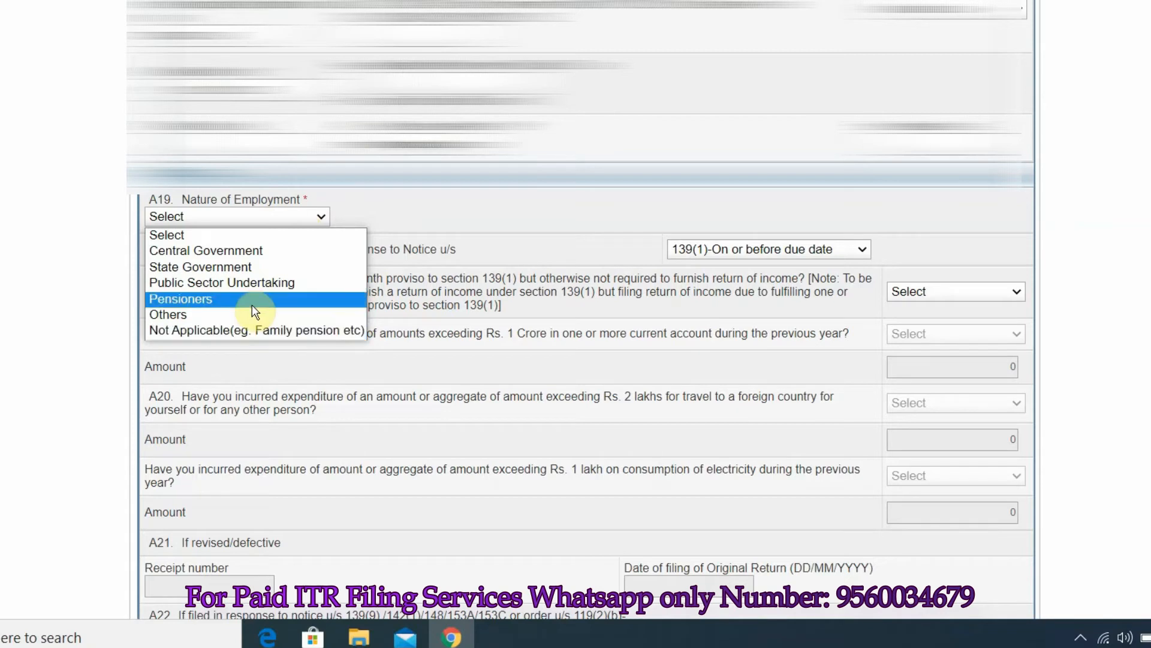
pyautogui.click(237, 314)
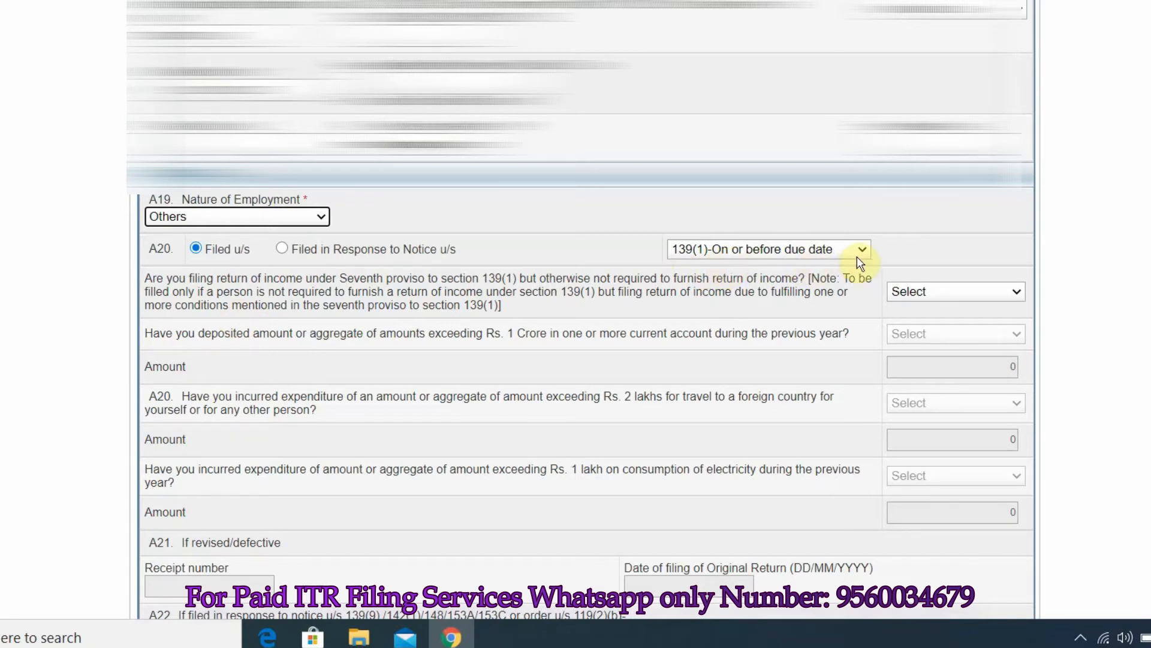
# - Answer No to filing the return under the seventh proviso to section 139(1)
pyautogui.scroll(-3, 857, 256)
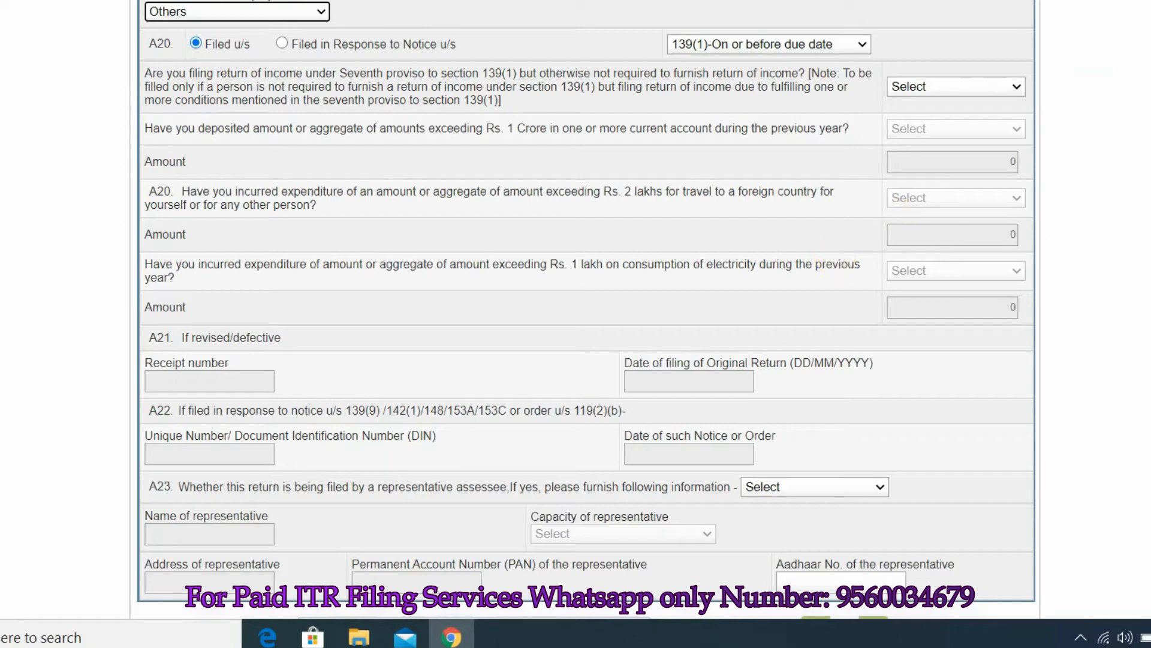
pyautogui.click(1015, 87)
pyautogui.click(951, 137)
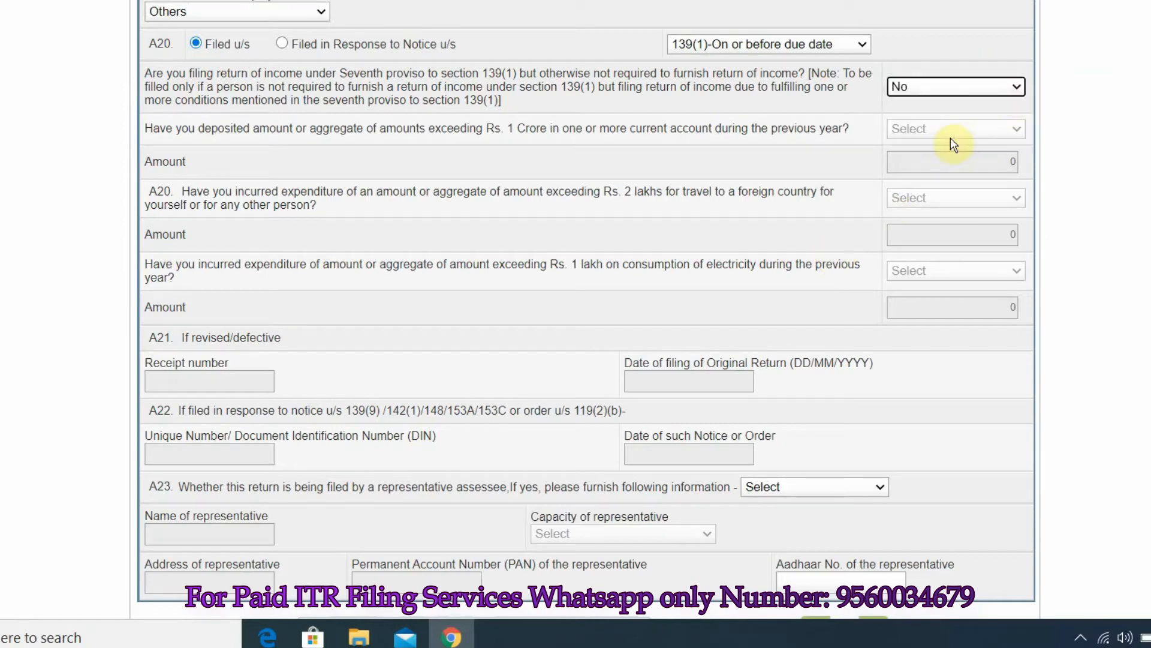
# - In the Income Details section, enter 240000 as the salary as per section 17(1)
pyautogui.scroll(-5, 585, 309)
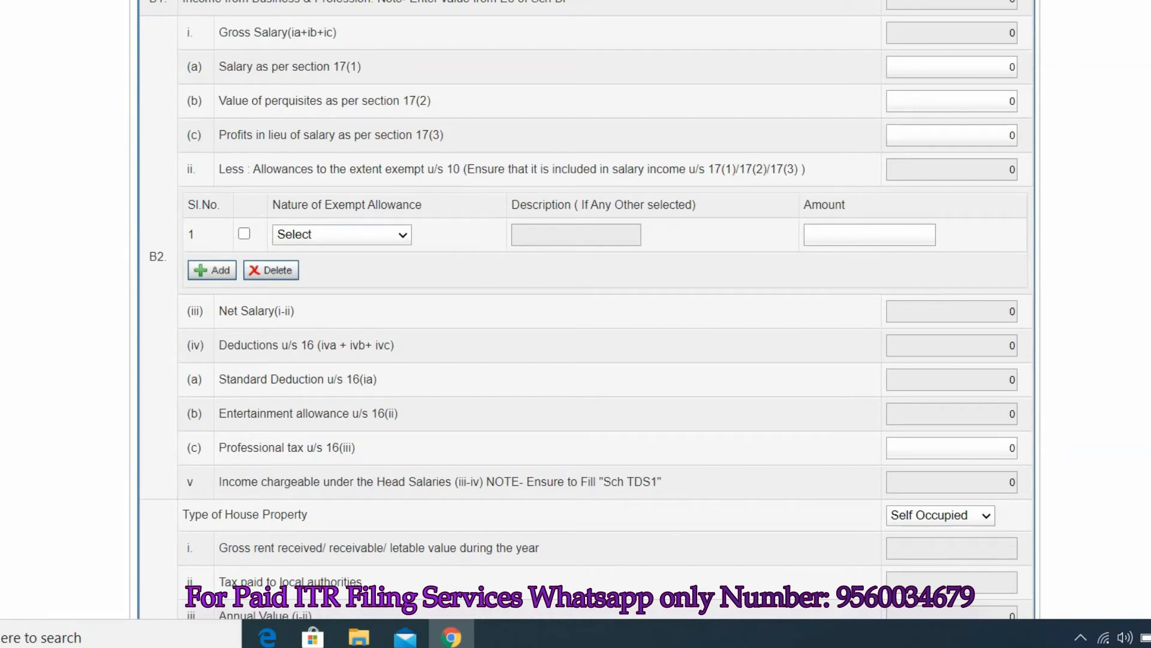
pyautogui.click(992, 68)
pyautogui.press('BackSpace')
pyautogui.write('240000')
pyautogui.press('Tab')
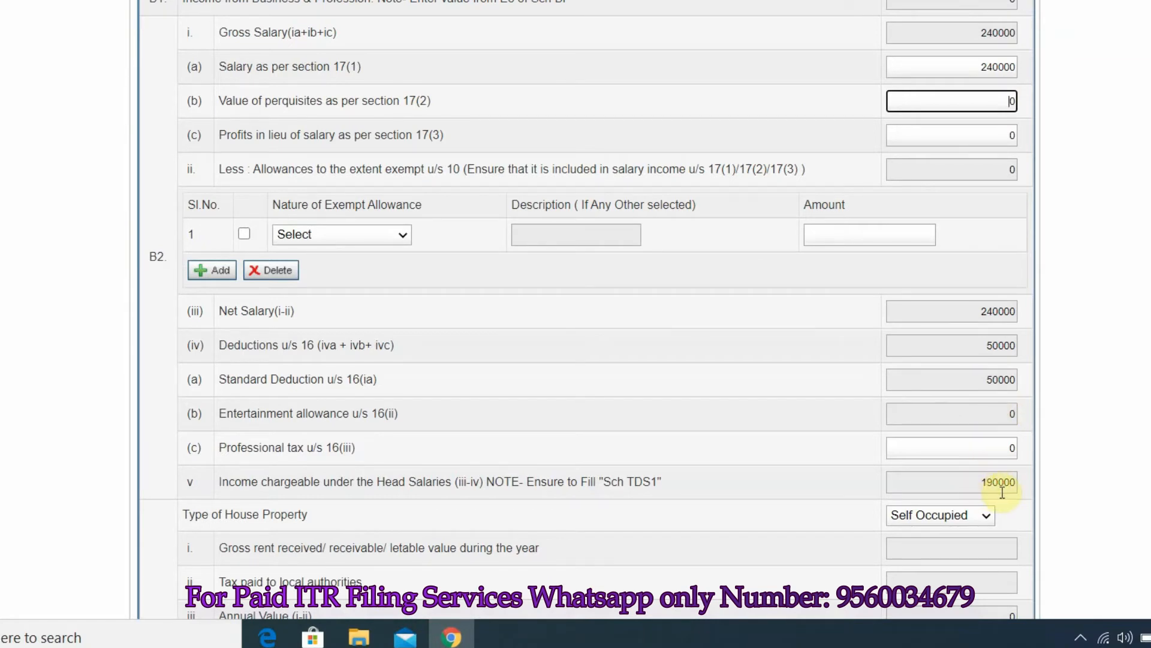
# - Set the type of house property in B3 to Let Out
pyautogui.scroll(-7, 242, 131)
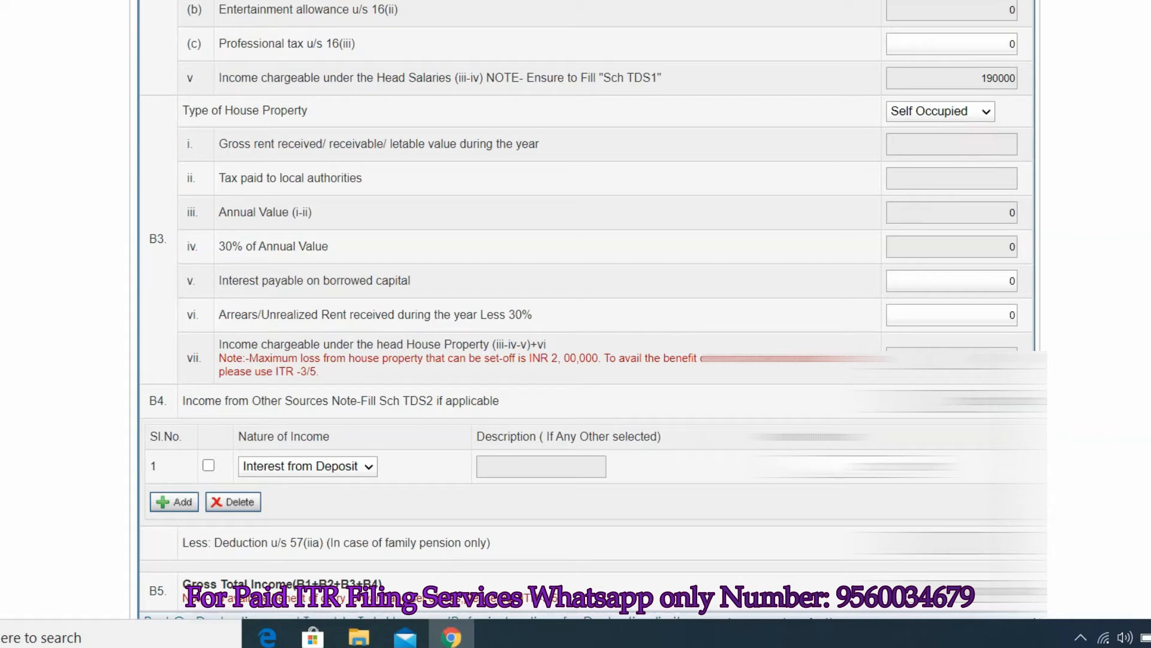
pyautogui.scroll(-1, 801, 195)
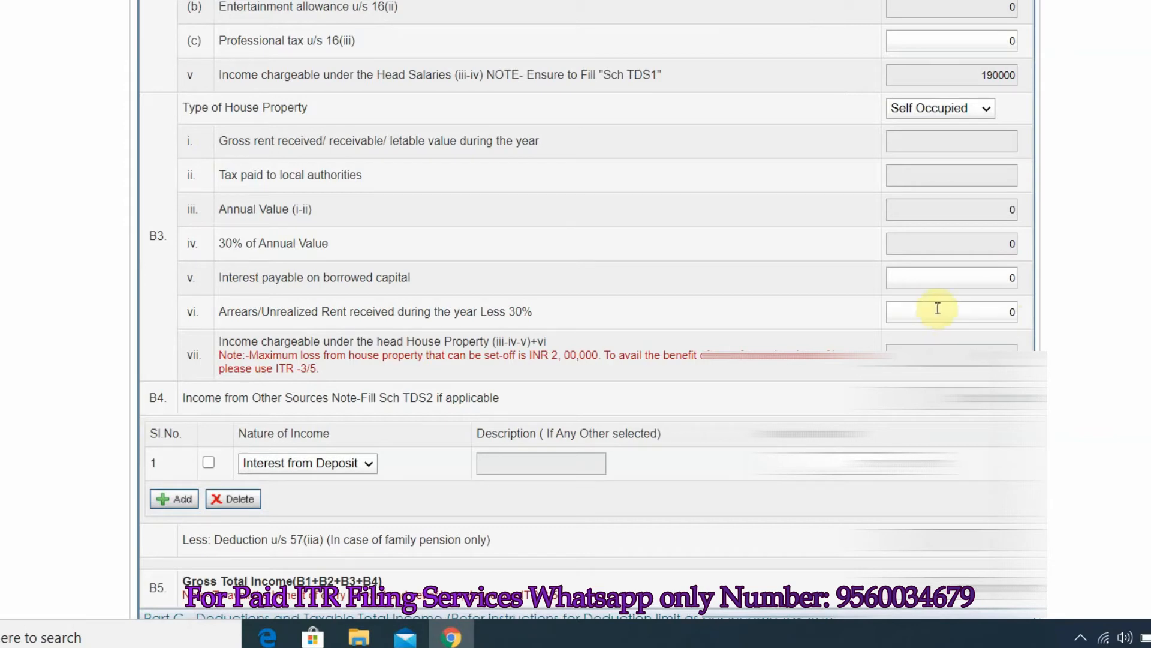
pyautogui.click(1002, 276)
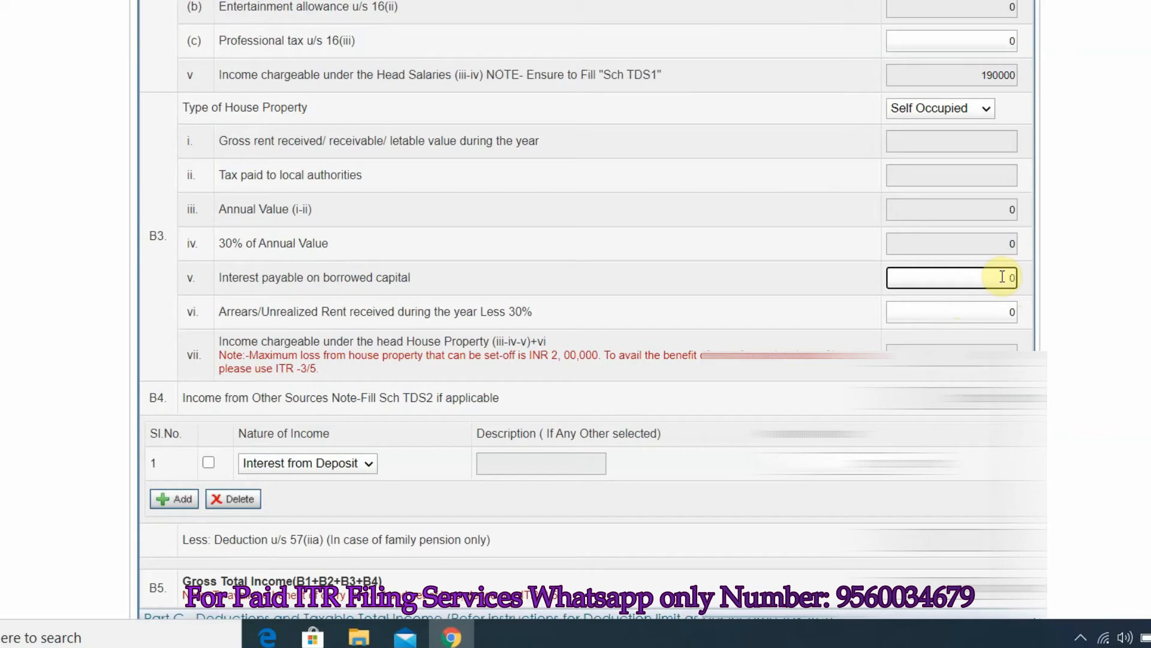
pyautogui.click(987, 109)
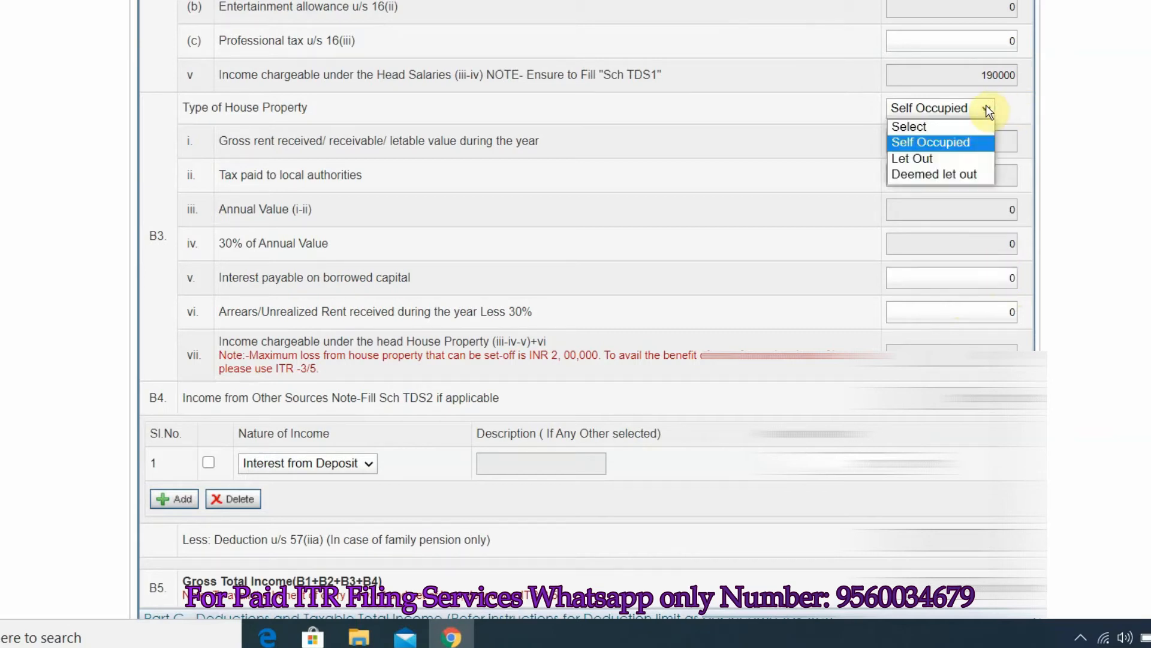
pyautogui.click(951, 160)
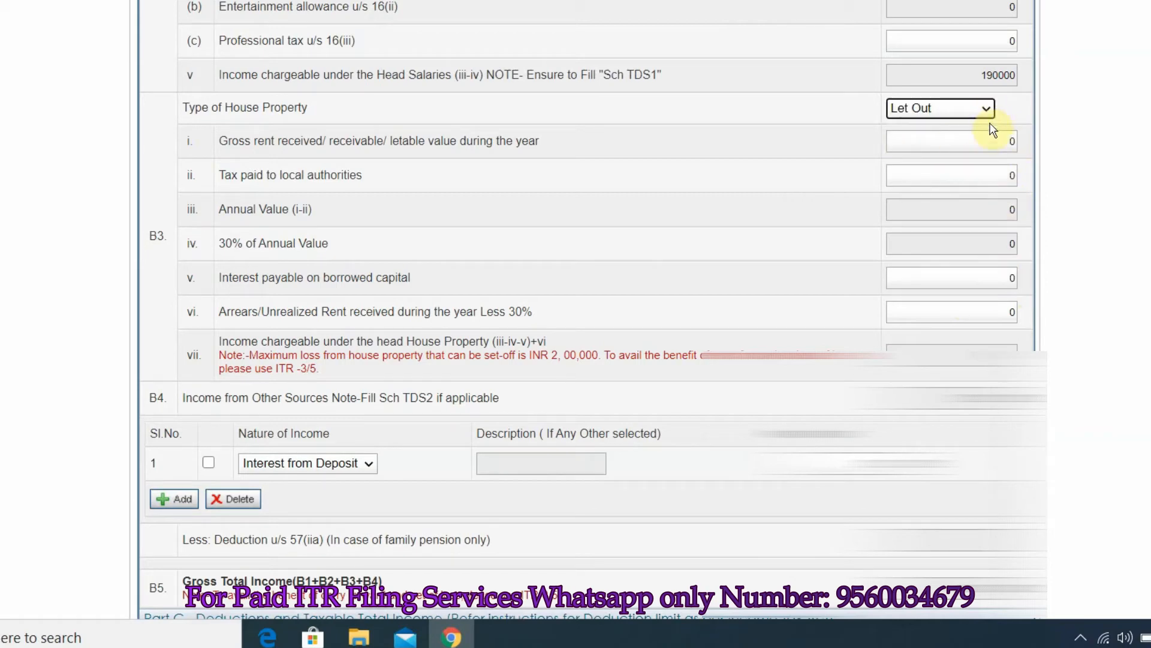
# - Enter 15900 as the amount for Interest from Deposit under income from other sources
pyautogui.scroll(-7, 899, 90)
pyautogui.click(823, 59)
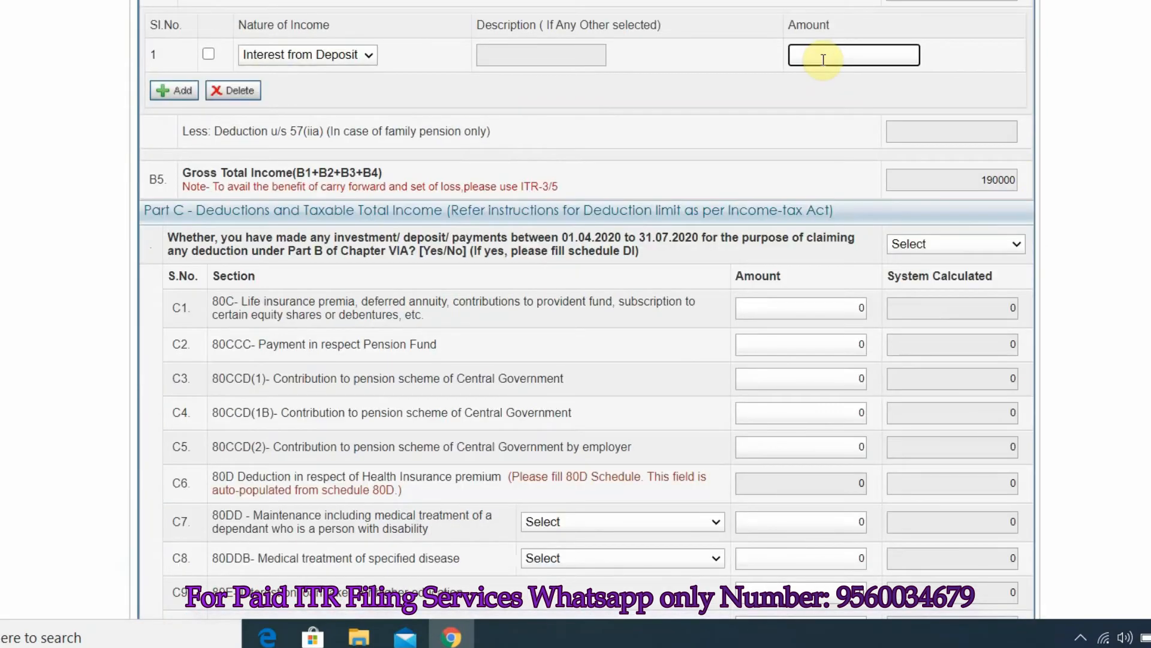
pyautogui.write('1590')
pyautogui.write('00')
# - Add a second row to income from other sources for Interest from Saving Account with an amount of 2500
pyautogui.click(178, 90)
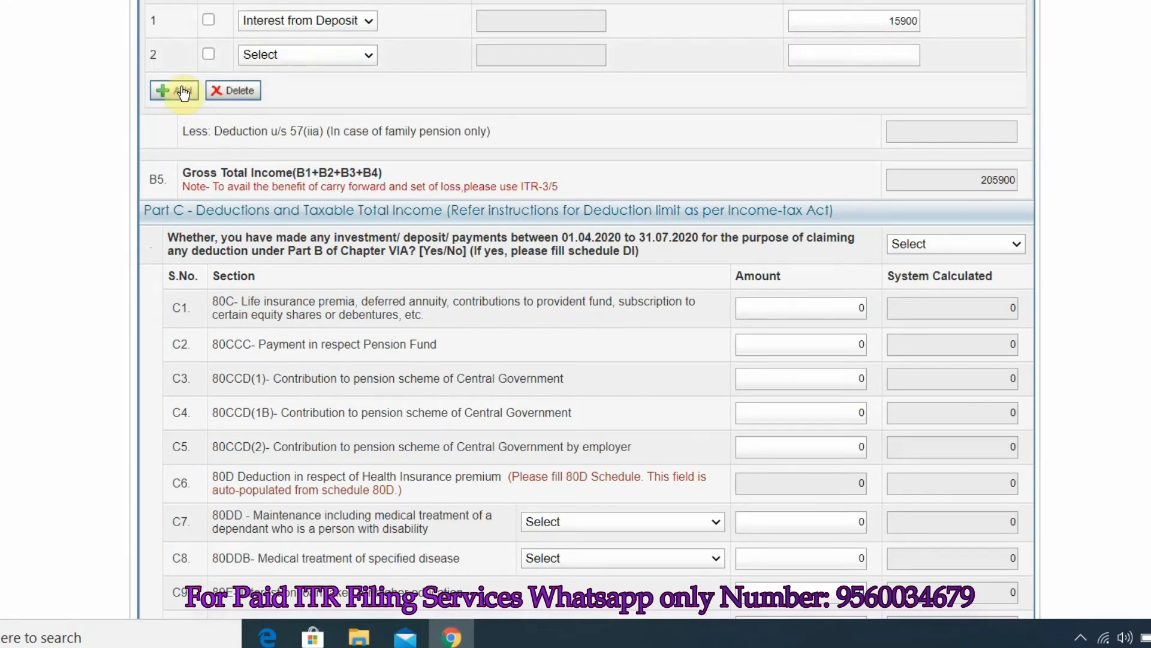
pyautogui.click(358, 59)
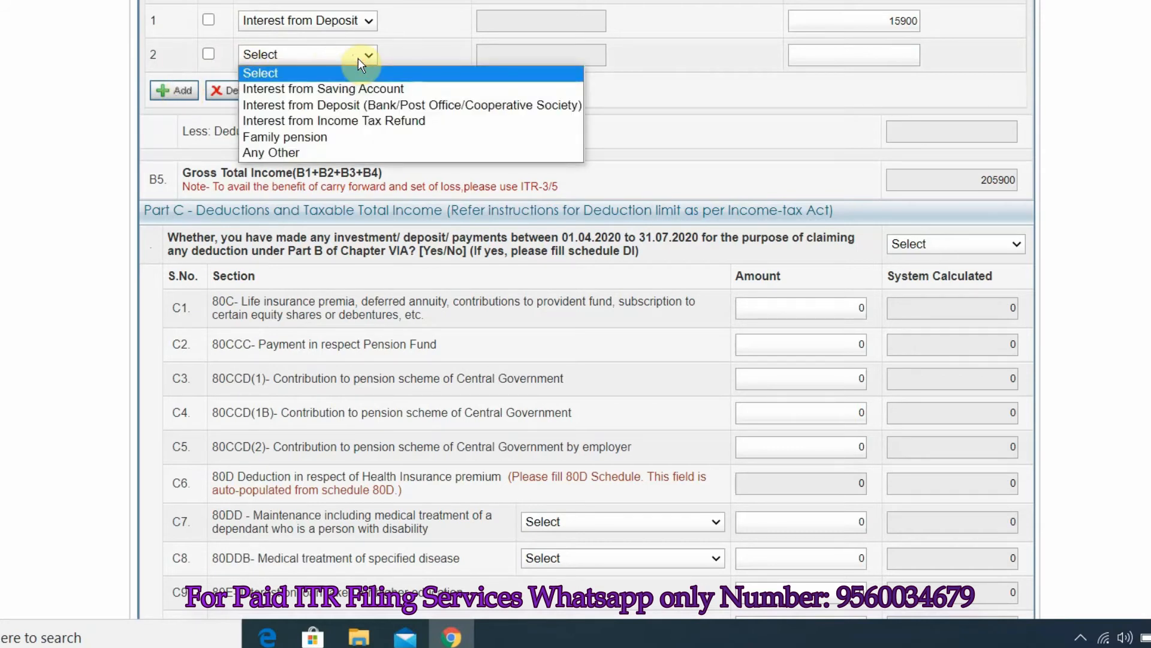
pyautogui.click(306, 88)
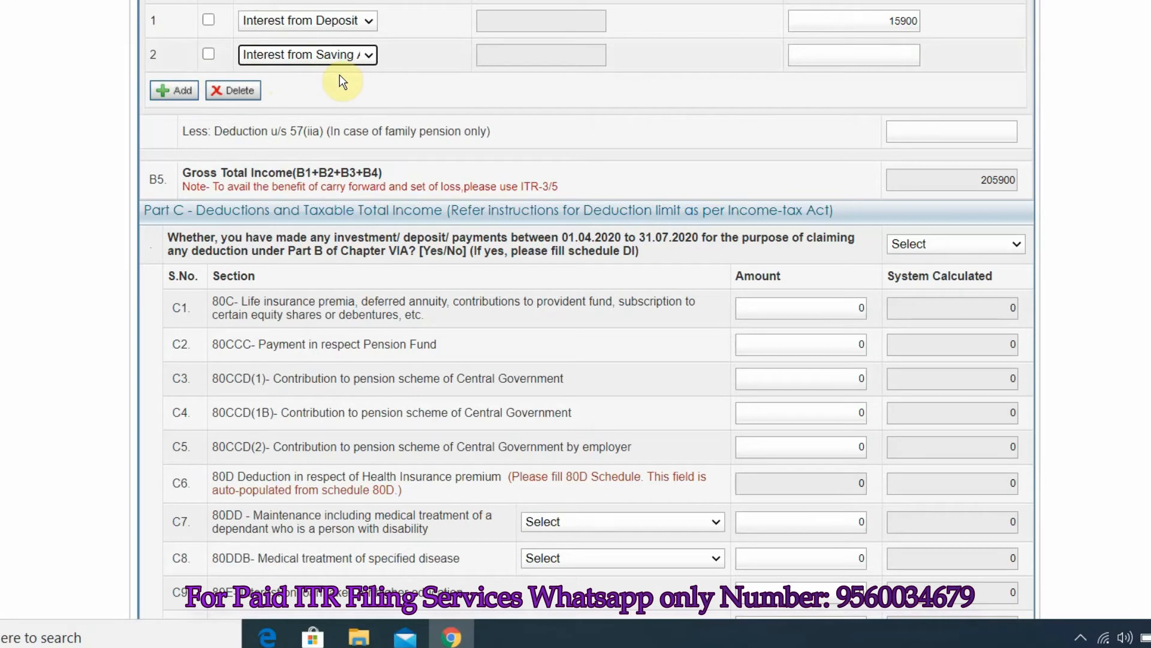
pyautogui.click(913, 54)
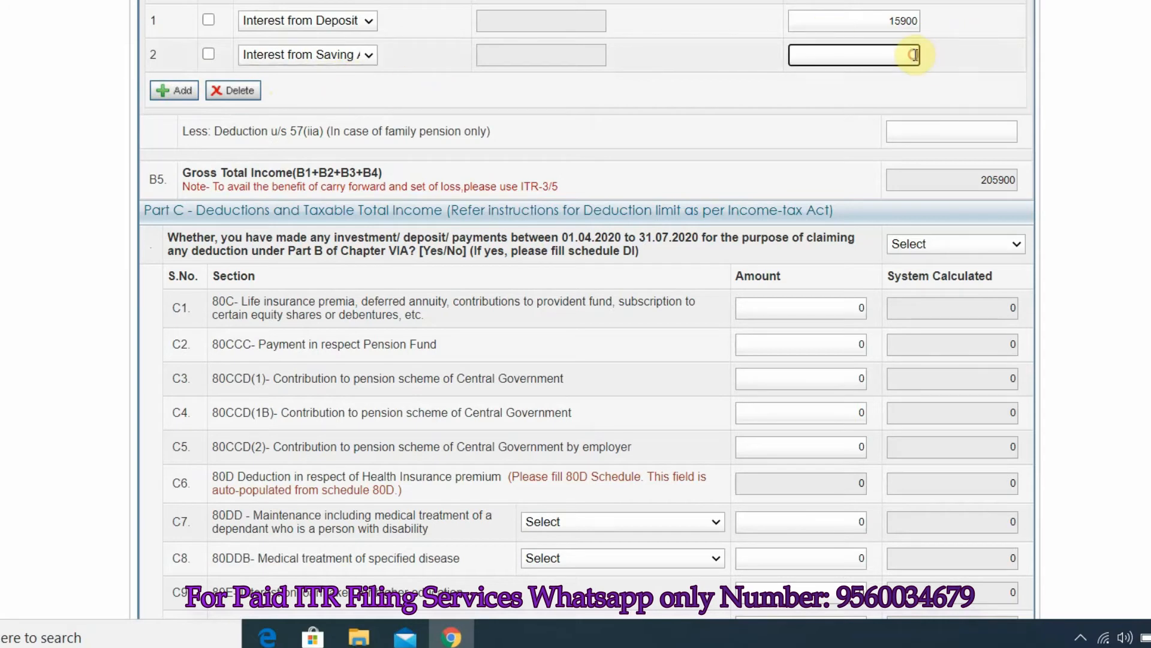
pyautogui.write('2500')
pyautogui.click(893, 92)
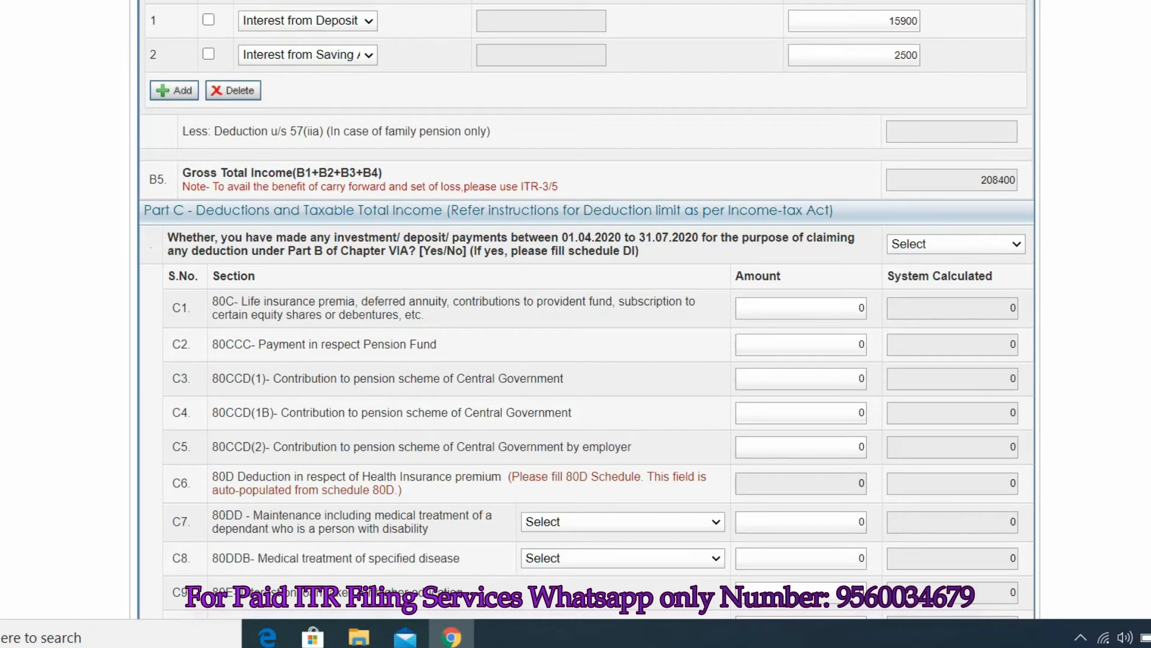
# - In Schedule BP, enter the section 44AD business as ABC Enterprises with business code 09025-Retail sale of other household appliances
pyautogui.scroll(8, 585, 309)
pyautogui.scroll(-10, 586, 309)
pyautogui.scroll(-8, 586, 309)
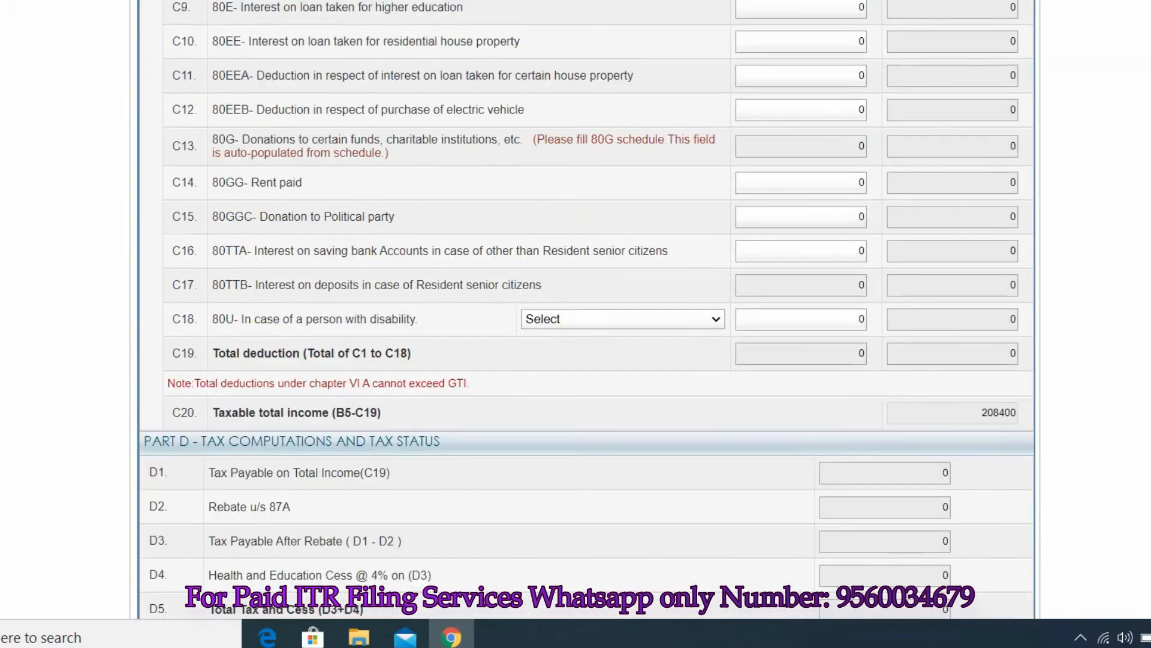
pyautogui.scroll(20, 586, 310)
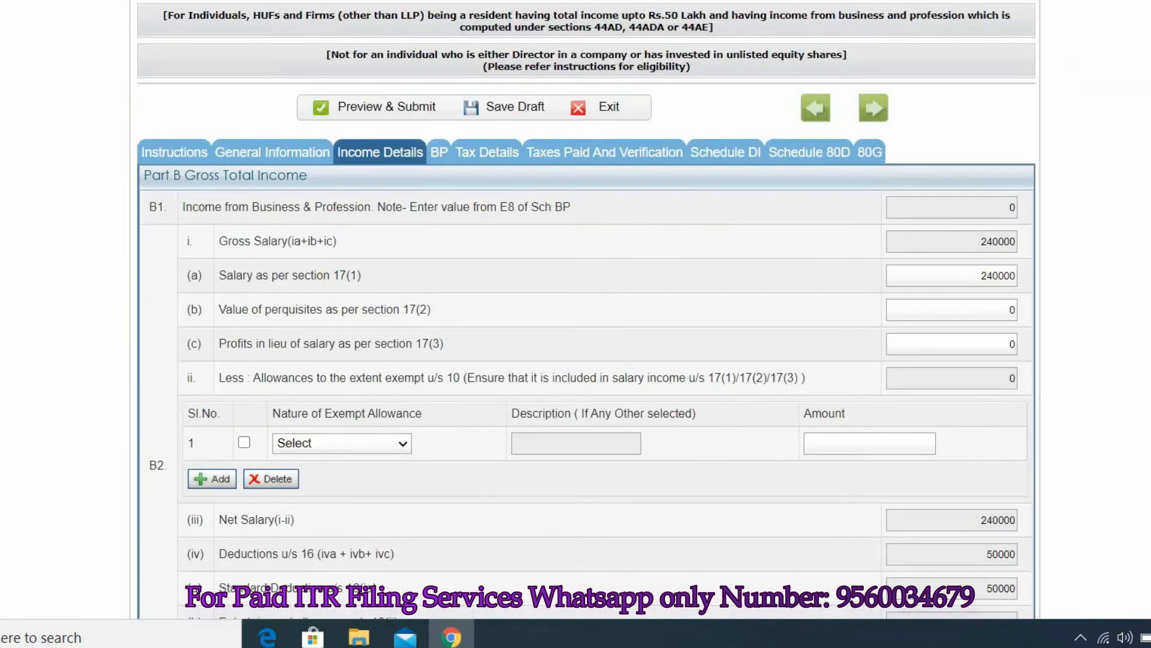
pyautogui.click(439, 152)
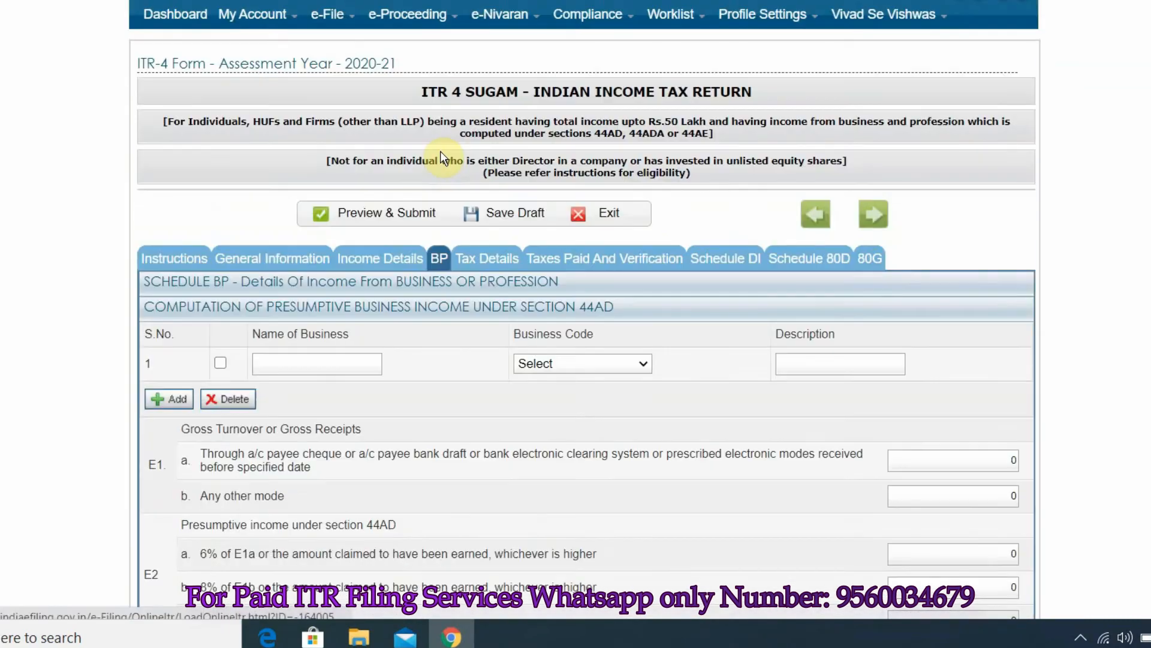
pyautogui.scroll(-2, 307, 207)
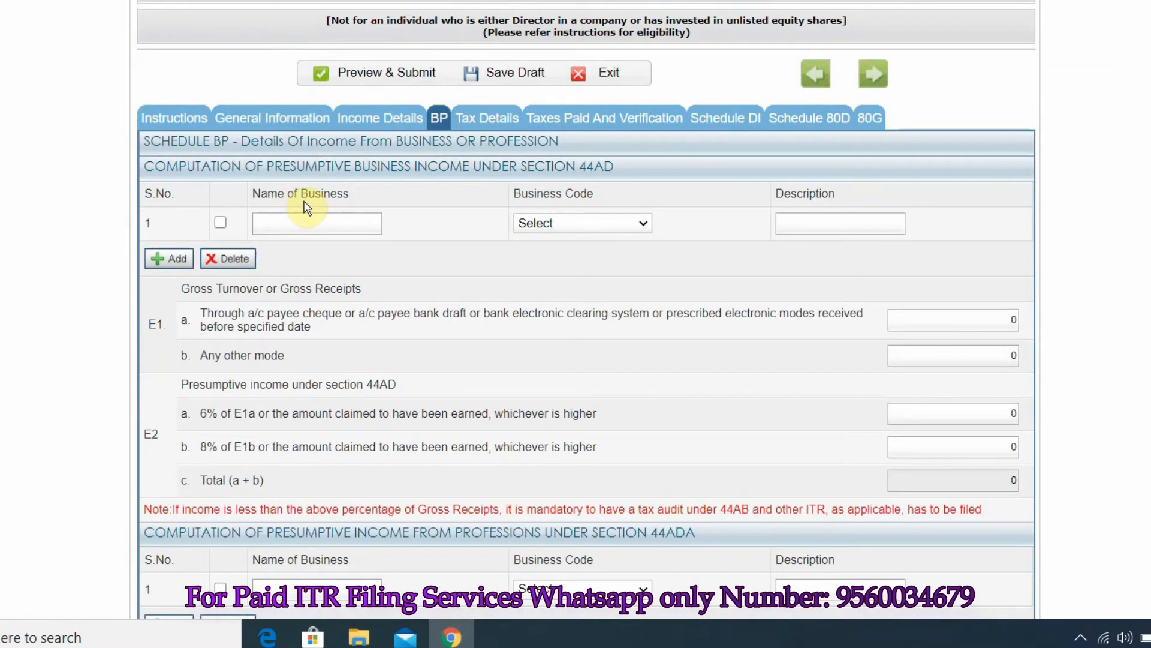
pyautogui.click(292, 226)
pyautogui.write('ABC Enterprises')
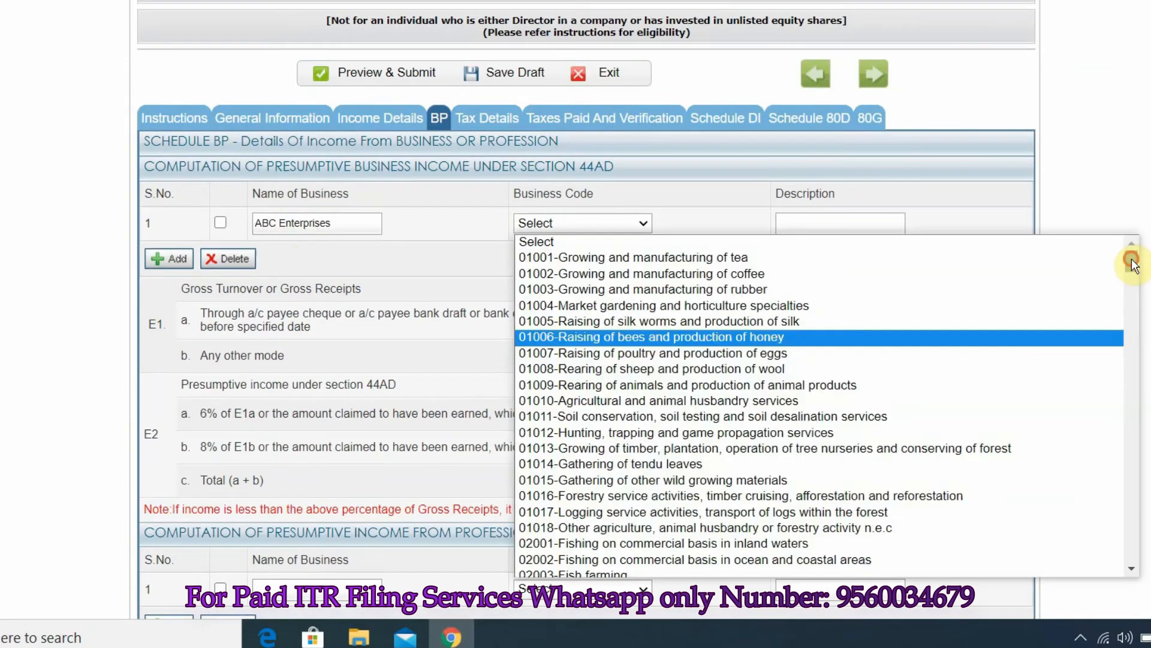
pyautogui.moveTo(1131, 262); pyautogui.dragTo(1137, 438)
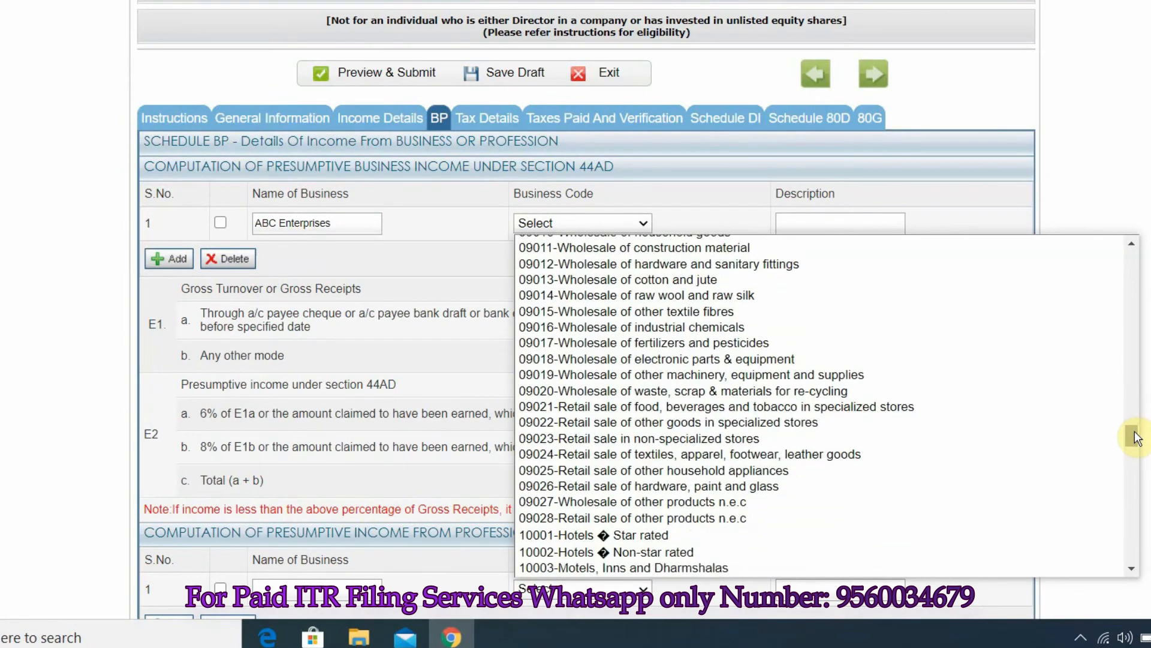
pyautogui.click(674, 475)
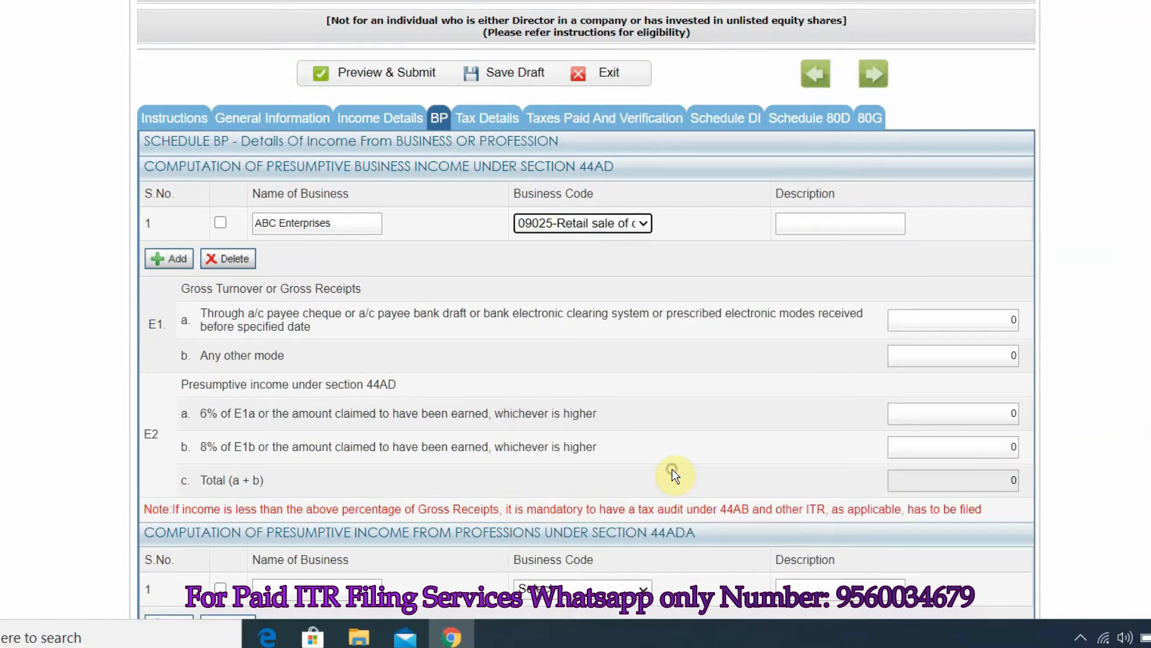
pyautogui.click(811, 224)
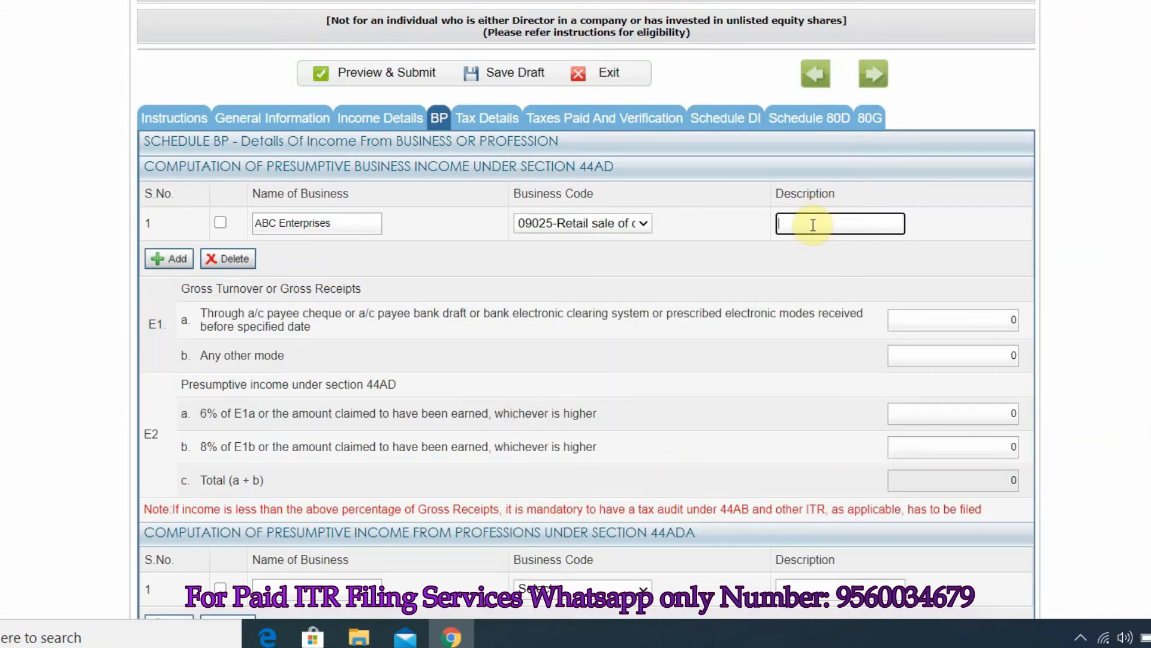
# - Enter gross turnover of 1500000 received through cheque or electronic modes and 1500000 received through any other mode
pyautogui.scroll(-2, 945, 188)
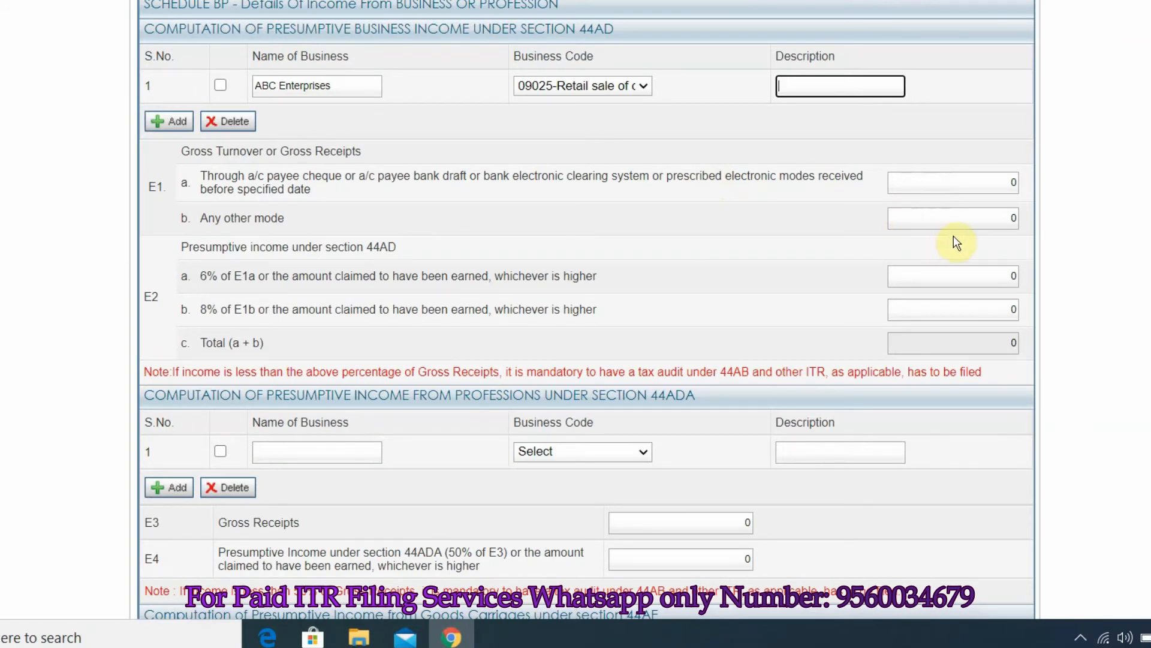
pyautogui.click(1016, 182)
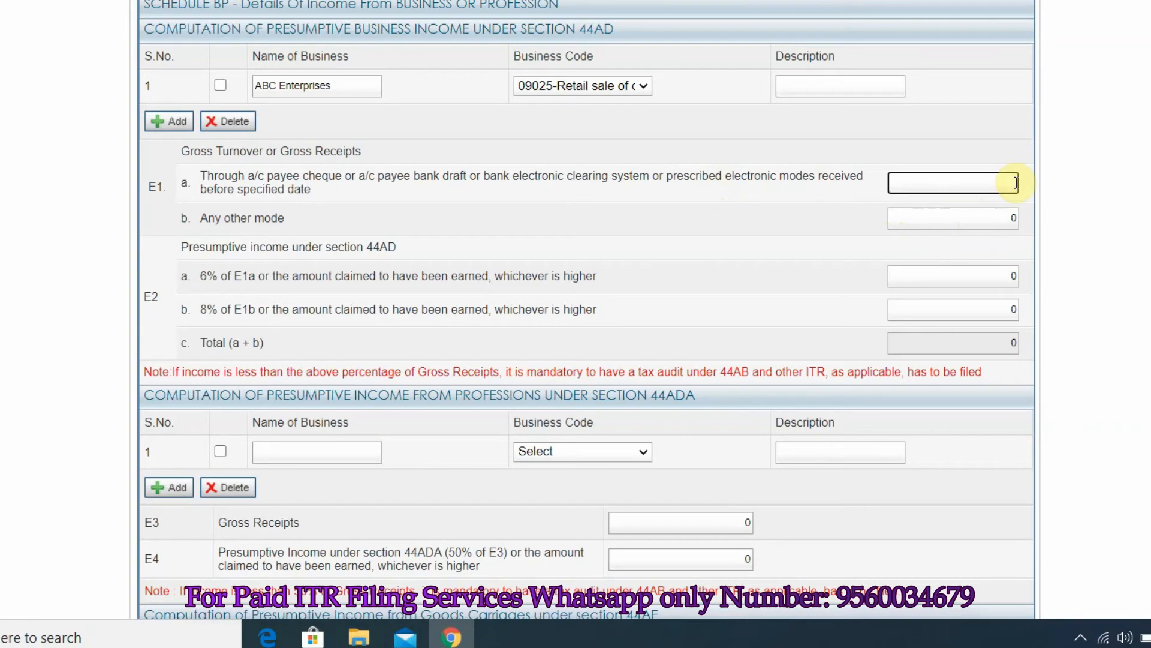
pyautogui.write('1500000')
# - Set the section 44AD presumptive income to 150000 on the 6% line and 150000 on the 8% line
pyautogui.click(1010, 276)
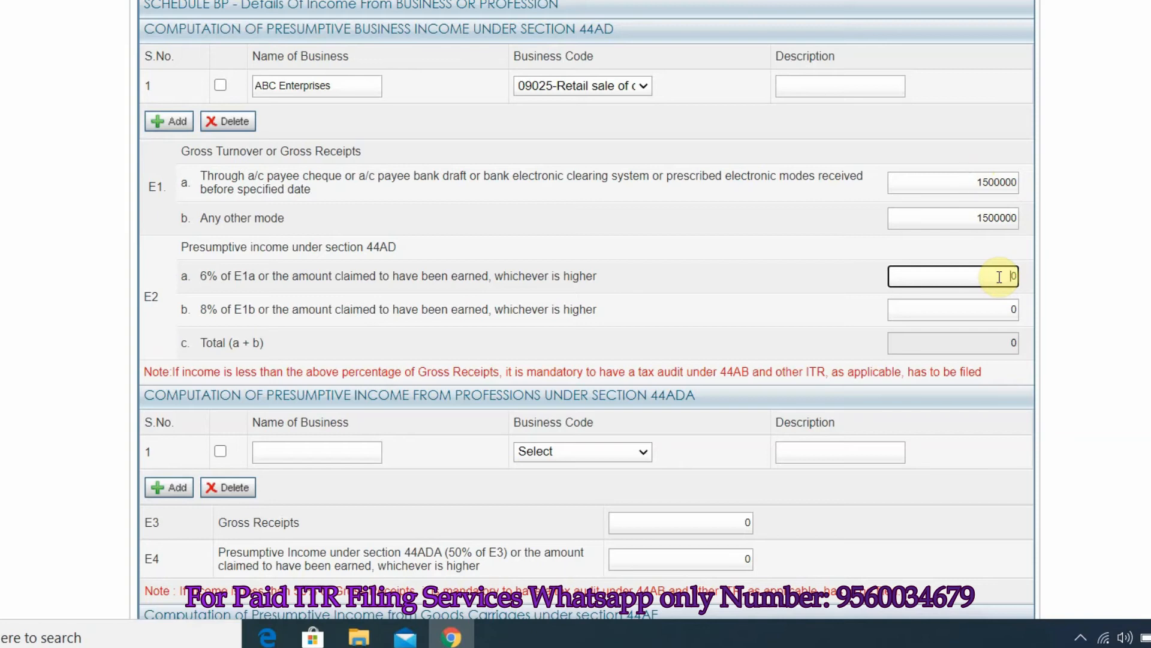
pyautogui.write('50000')
pyautogui.click(840, 335)
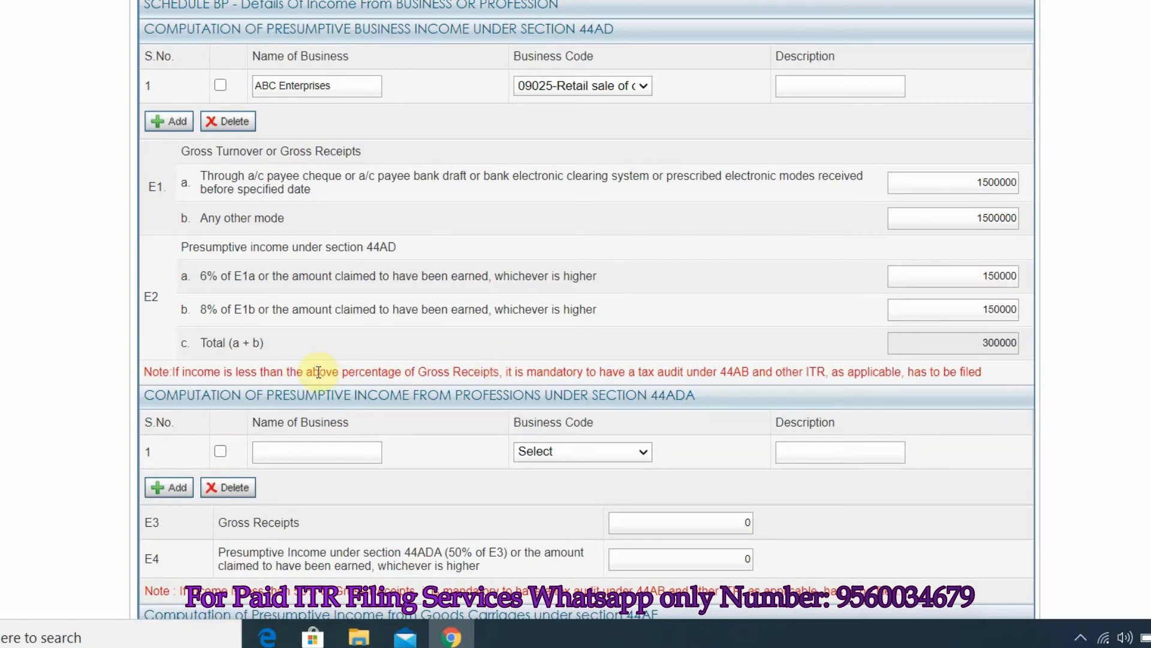
# - Return to Income Details and check the business income carried over to B1 along with the salary figures
pyautogui.scroll(-2, 1039, 359)
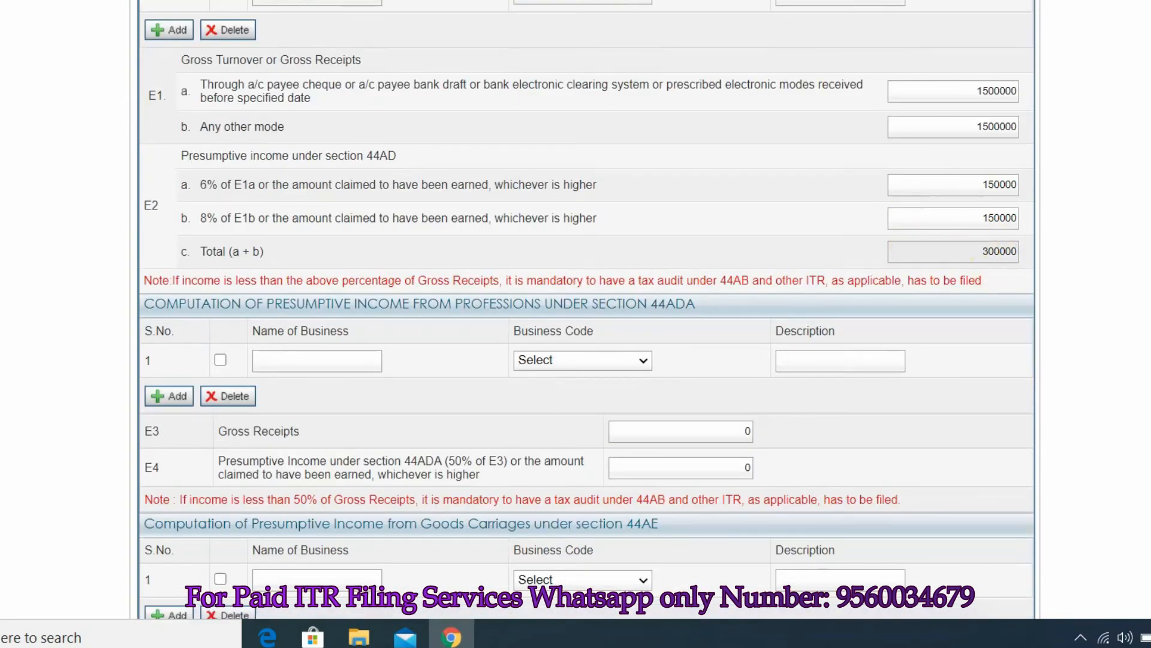
pyautogui.scroll(3, 586, 312)
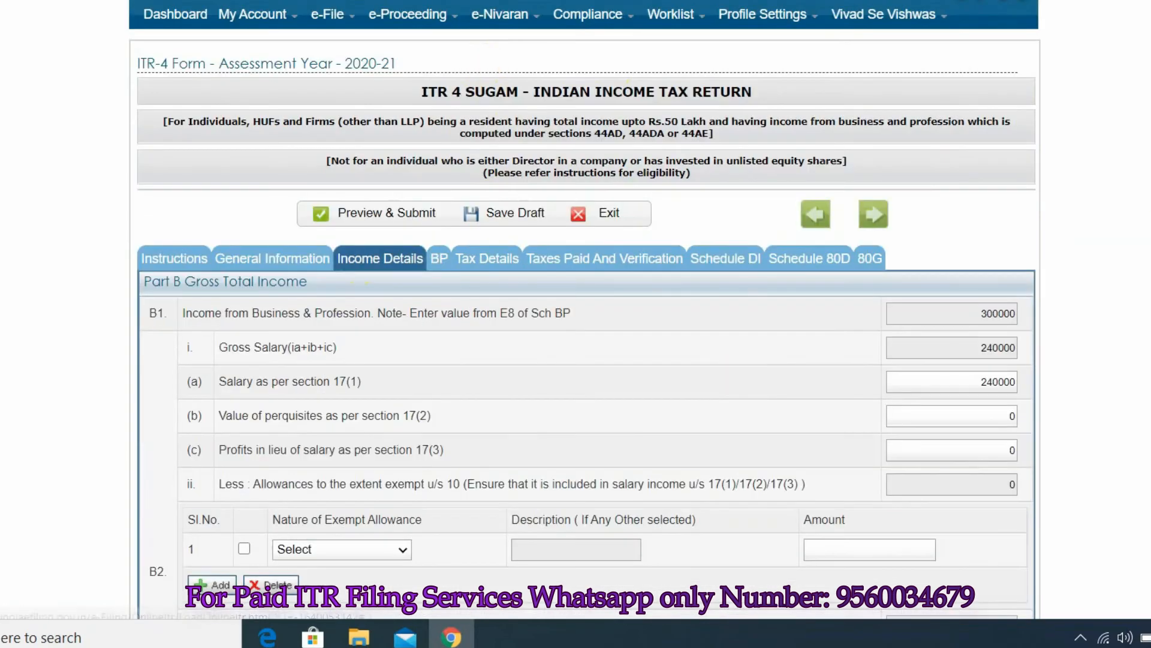
pyautogui.scroll(-7, 979, 116)
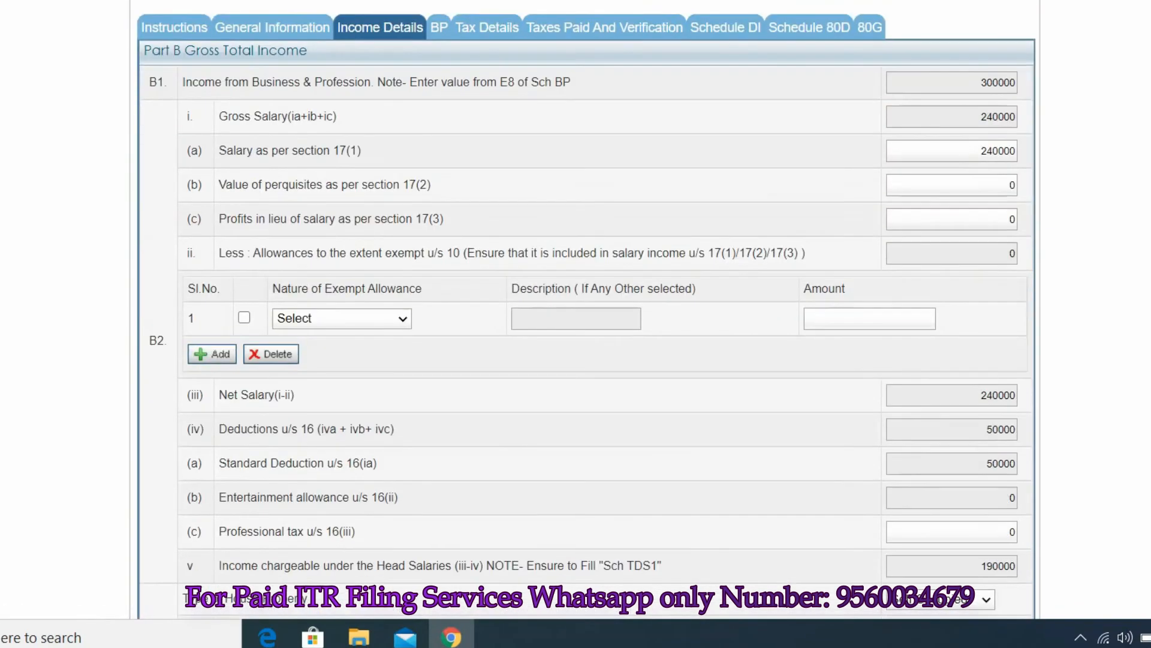
pyautogui.scroll(3, 979, 115)
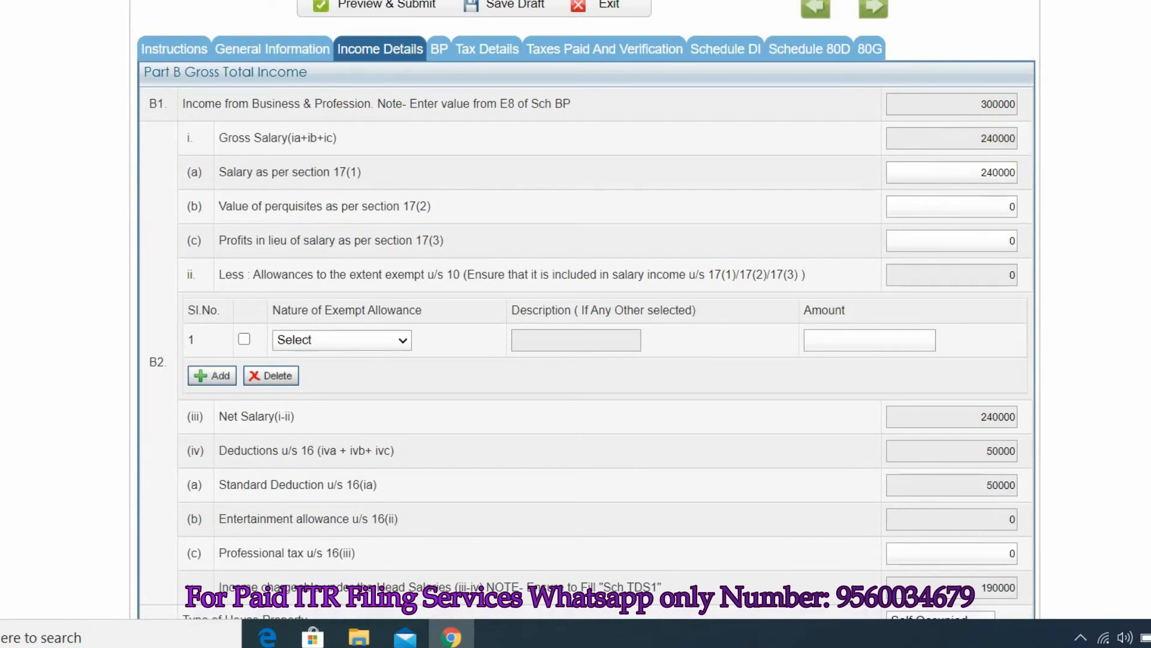
# - In Part C of Income Details, enter a deduction of 15000 under section 80C
pyautogui.scroll(-12, 939, 189)
pyautogui.scroll(-3, 1052, 197)
pyautogui.scroll(-1, 1007, 217)
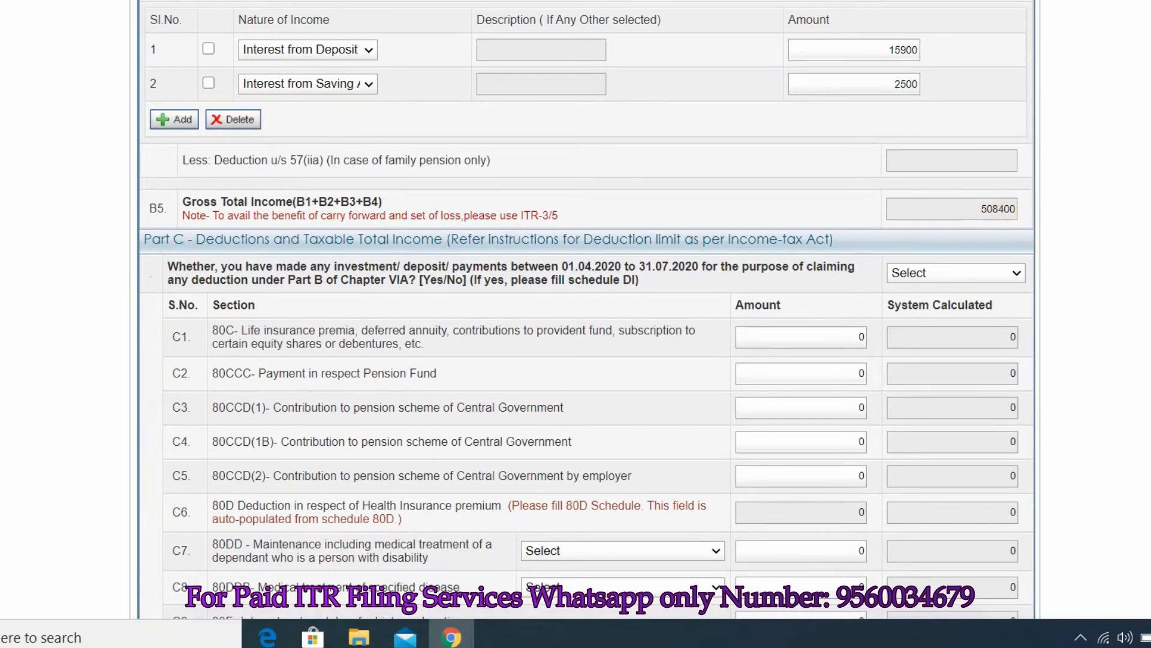
pyautogui.scroll(-4, 1019, 219)
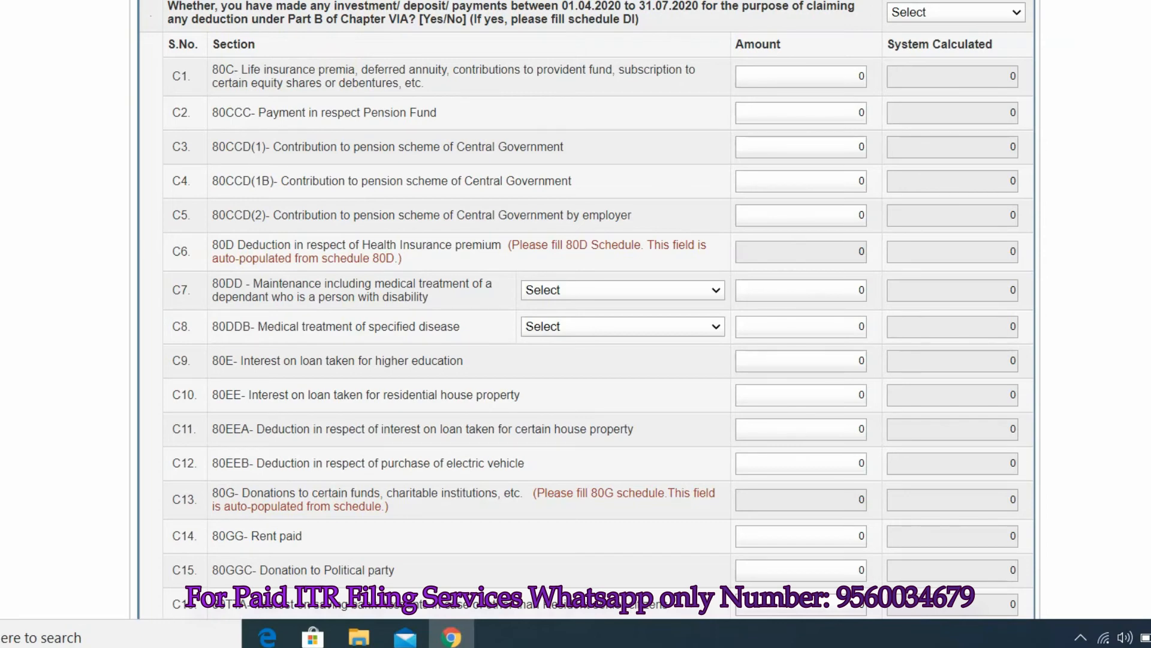
pyautogui.scroll(3, 833, 388)
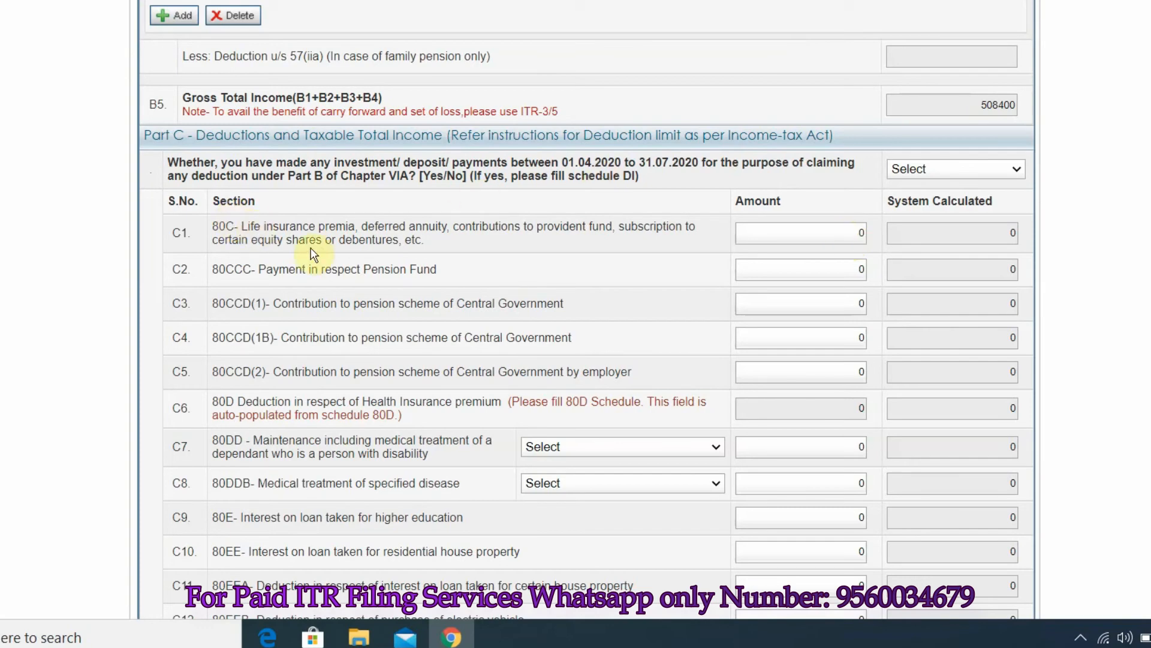
pyautogui.click(856, 231)
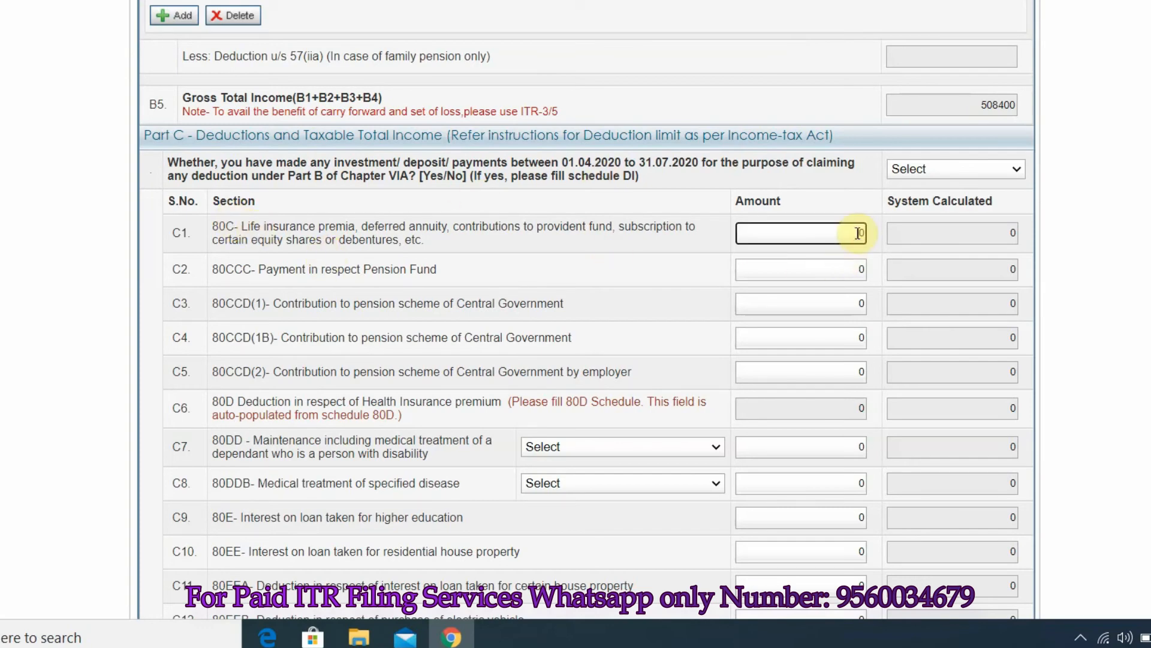
pyautogui.write('15000')
# - Examine the total deductions, the taxable total income and the Part D tax computation through to total tax, fee and interest
pyautogui.scroll(-10, 586, 311)
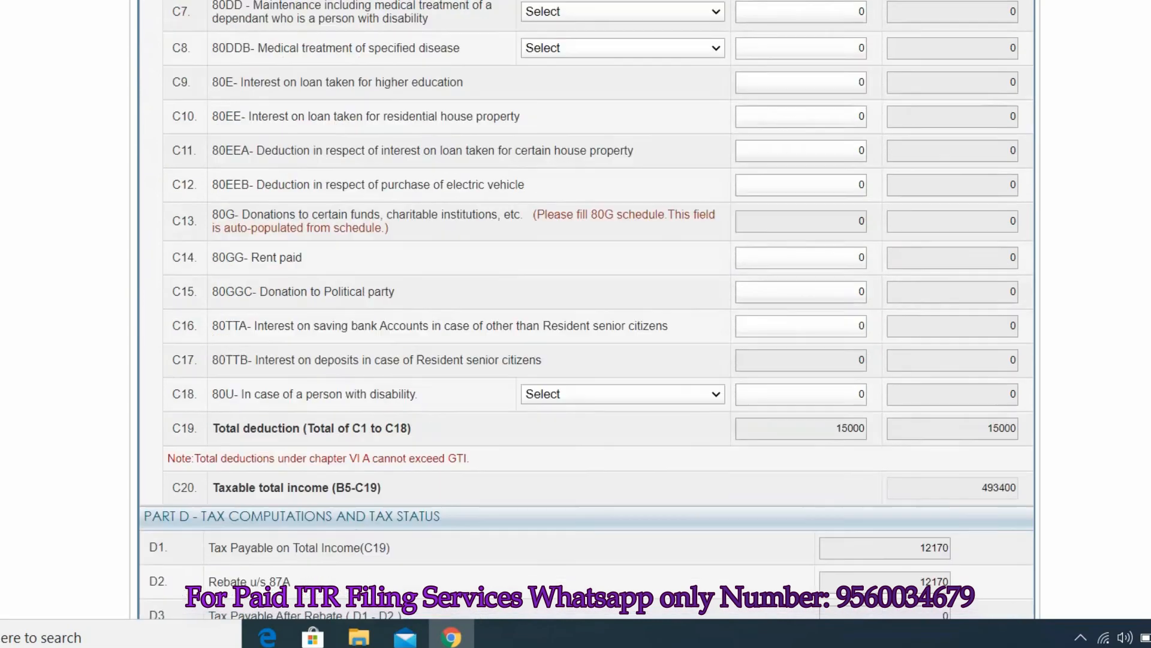
pyautogui.scroll(-1, 586, 312)
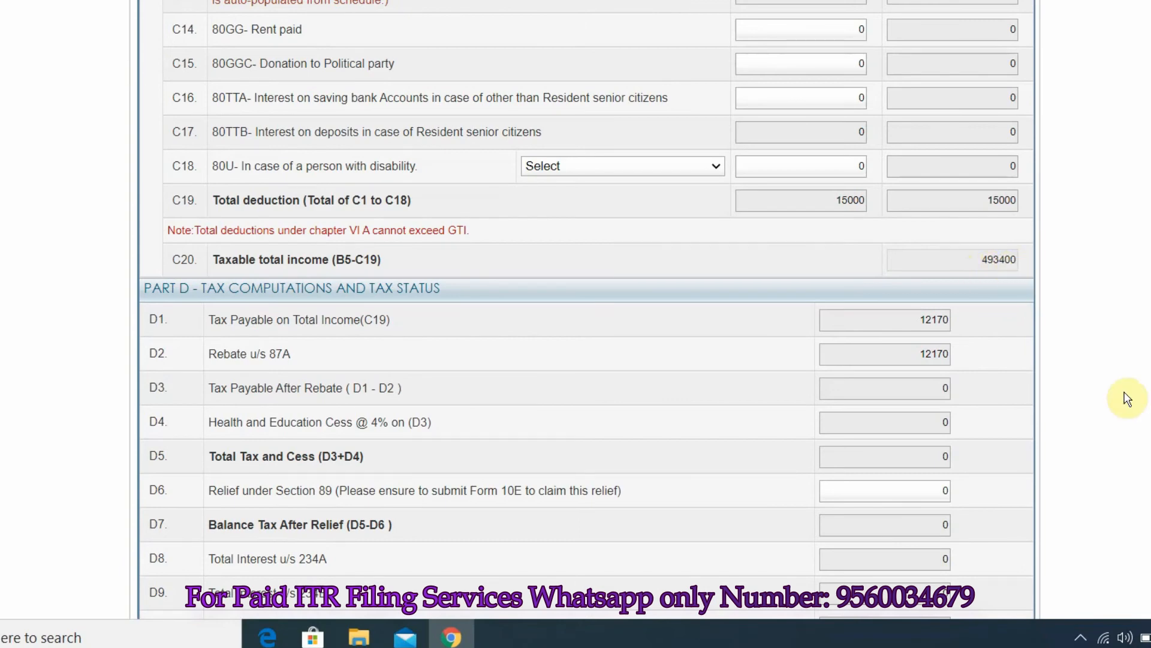
pyautogui.scroll(-2, 587, 312)
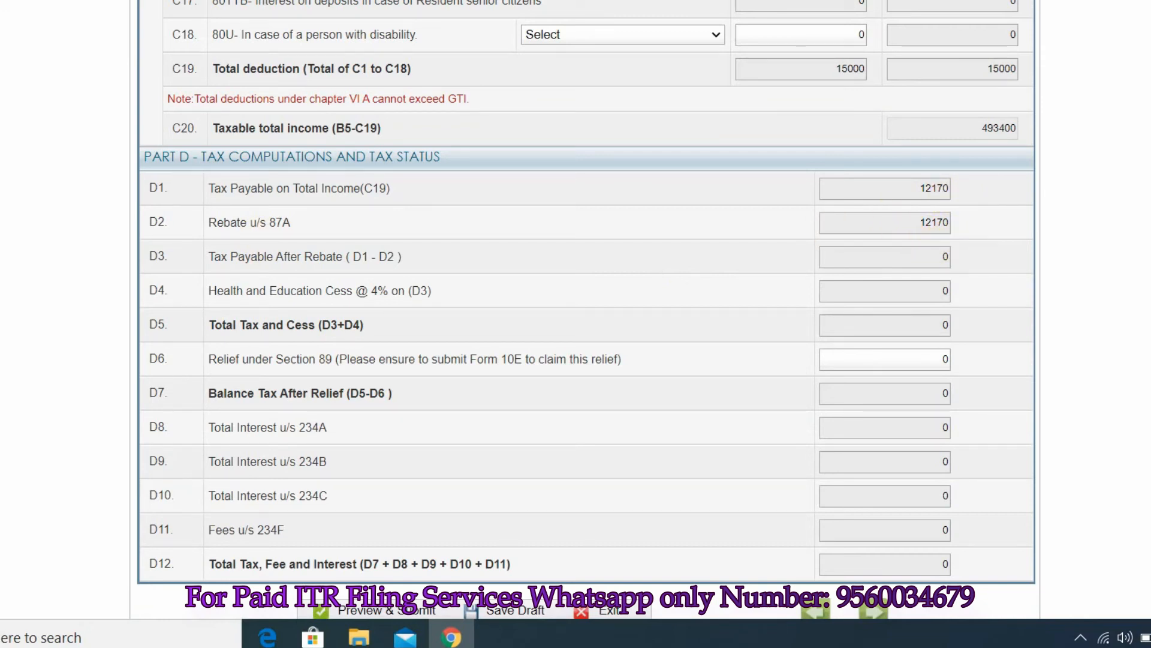
pyautogui.scroll(-2, 576, 323)
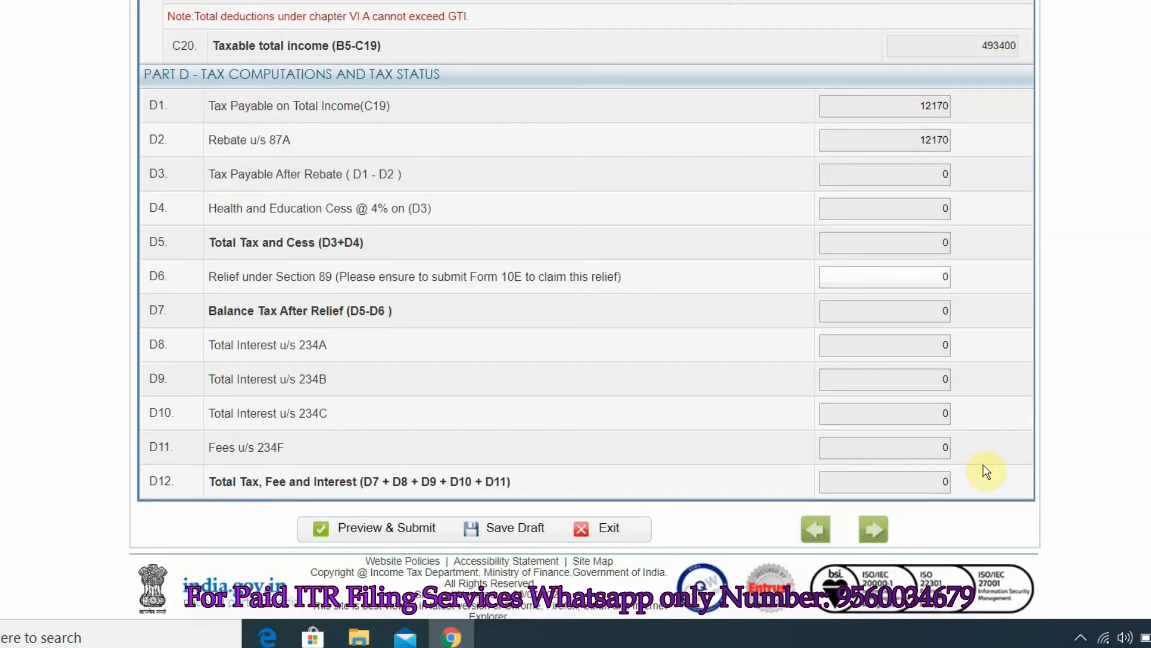
# - Look through Schedule DI, Schedule 80D, 80G and the TDS, TCS and advance tax tables in Tax Details, dismissing the session time-out notice
pyautogui.click(737, 263)
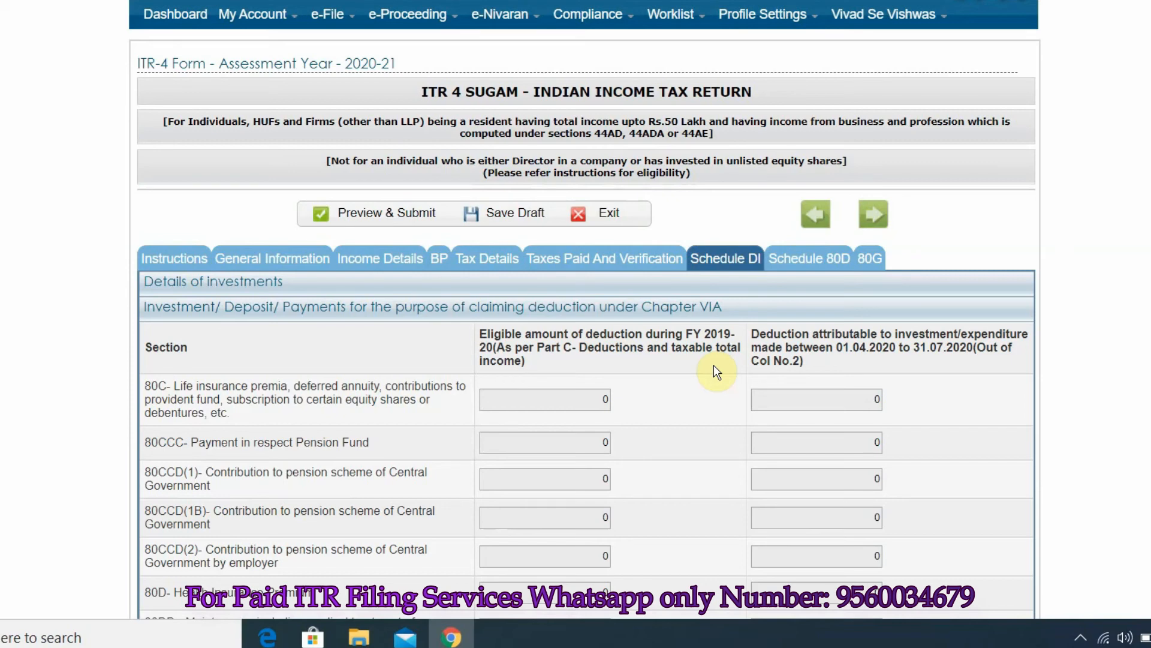
pyautogui.click(807, 259)
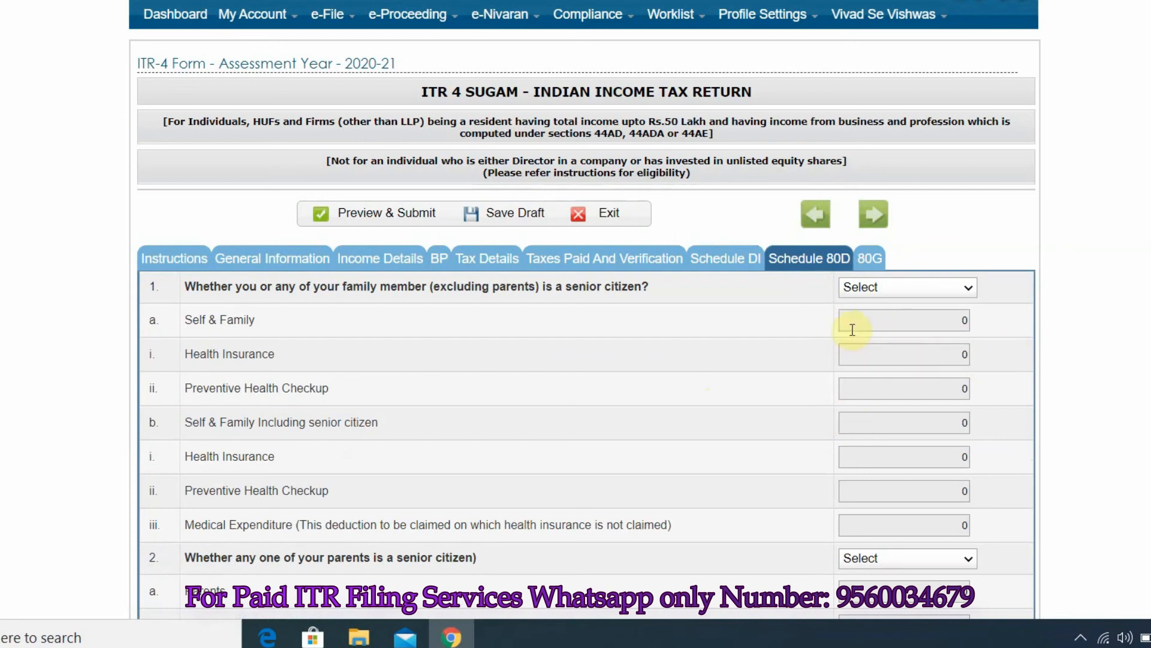
pyautogui.click(870, 259)
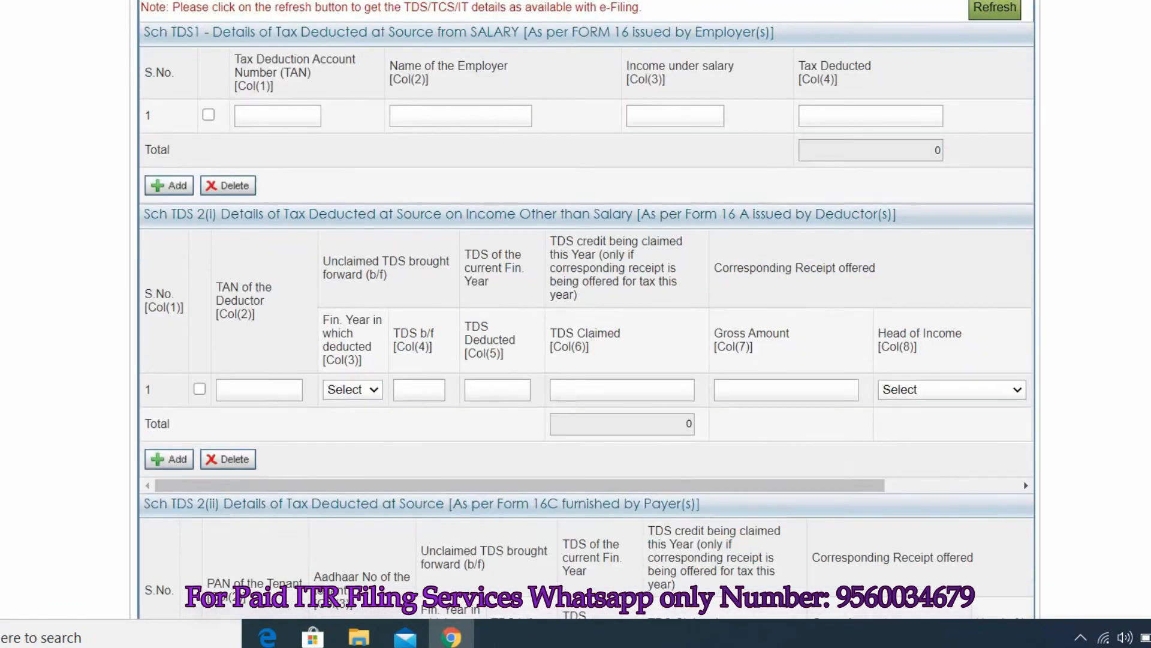
pyautogui.scroll(-8, 586, 309)
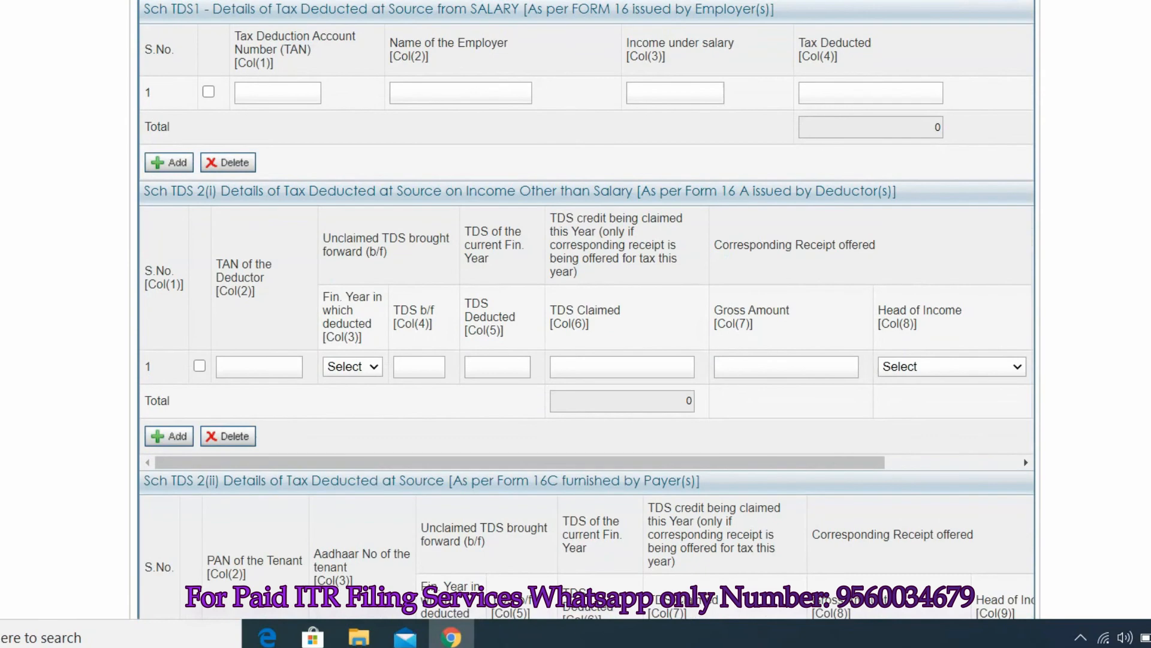
pyautogui.scroll(-1, 586, 309)
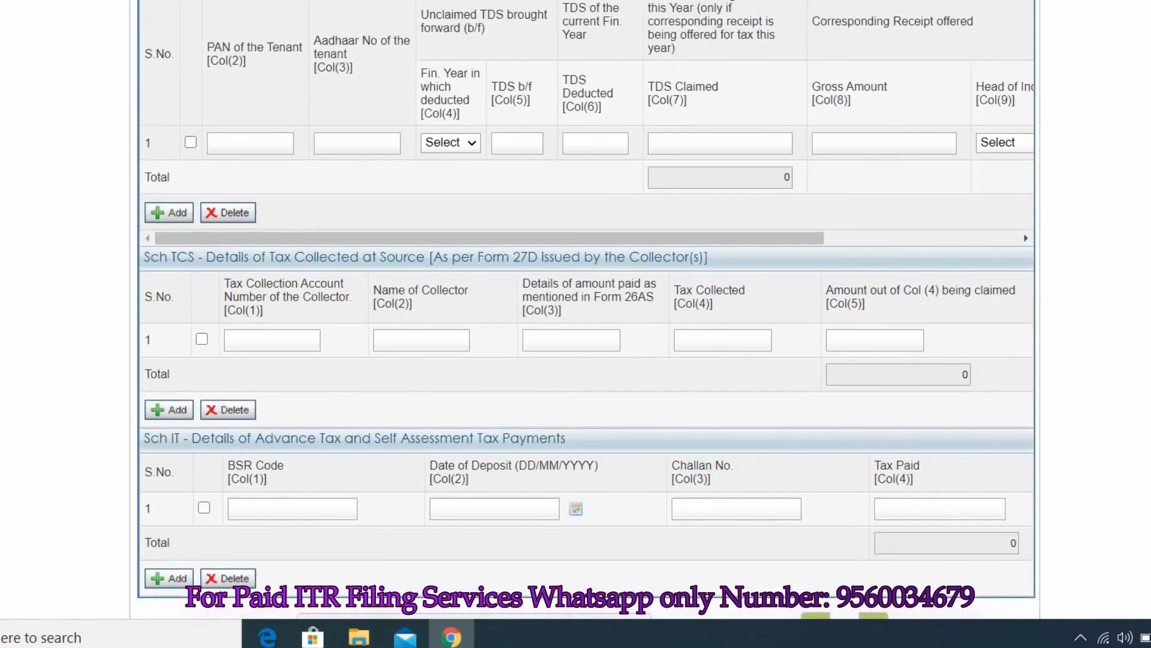
pyautogui.scroll(-1, 584, 309)
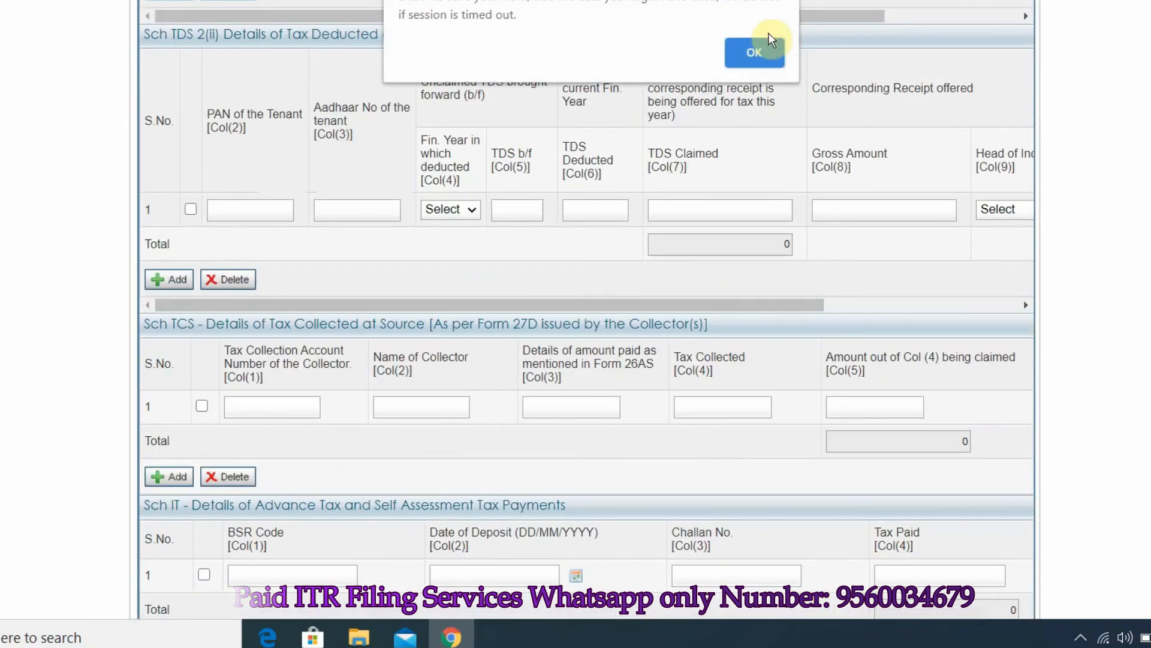
pyautogui.click(754, 53)
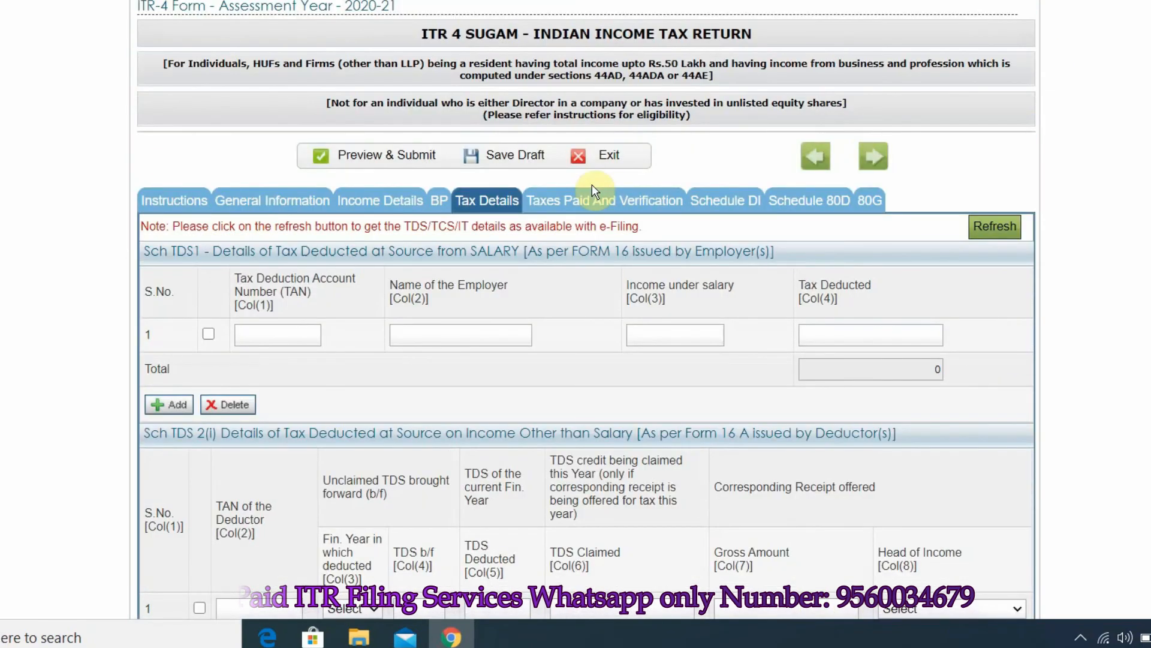
# - In the verification section of Taxes Paid And Verification, set the capacity to Self and fill in the place
pyautogui.click(577, 197)
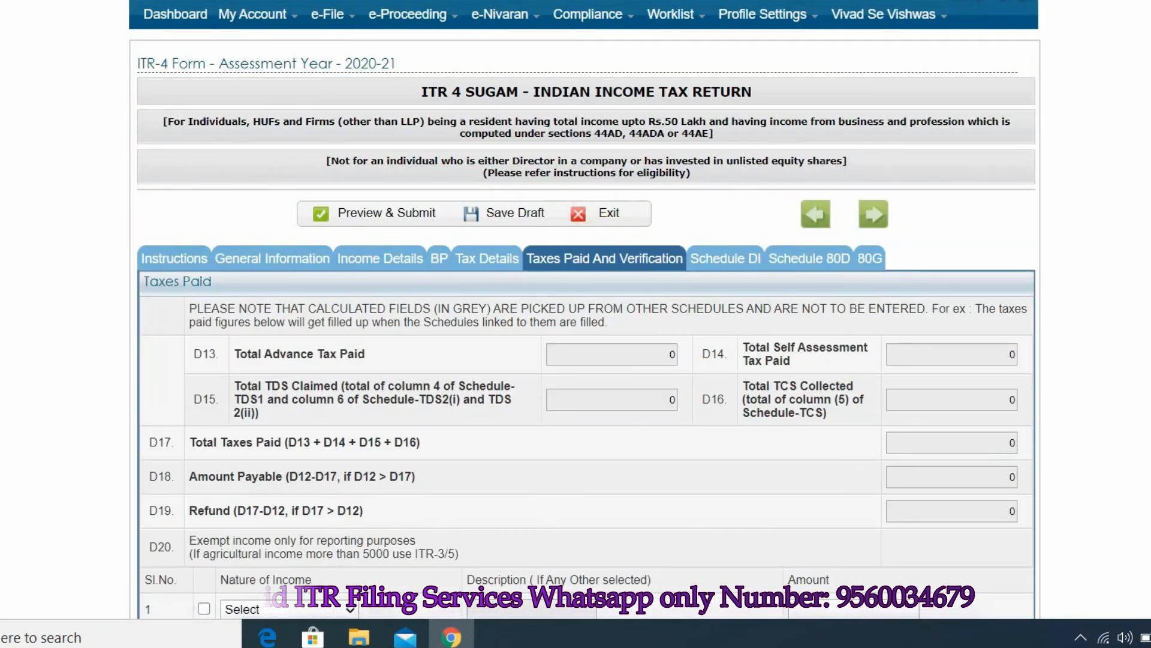
pyautogui.scroll(-10, 585, 310)
pyautogui.scroll(-1, 586, 309)
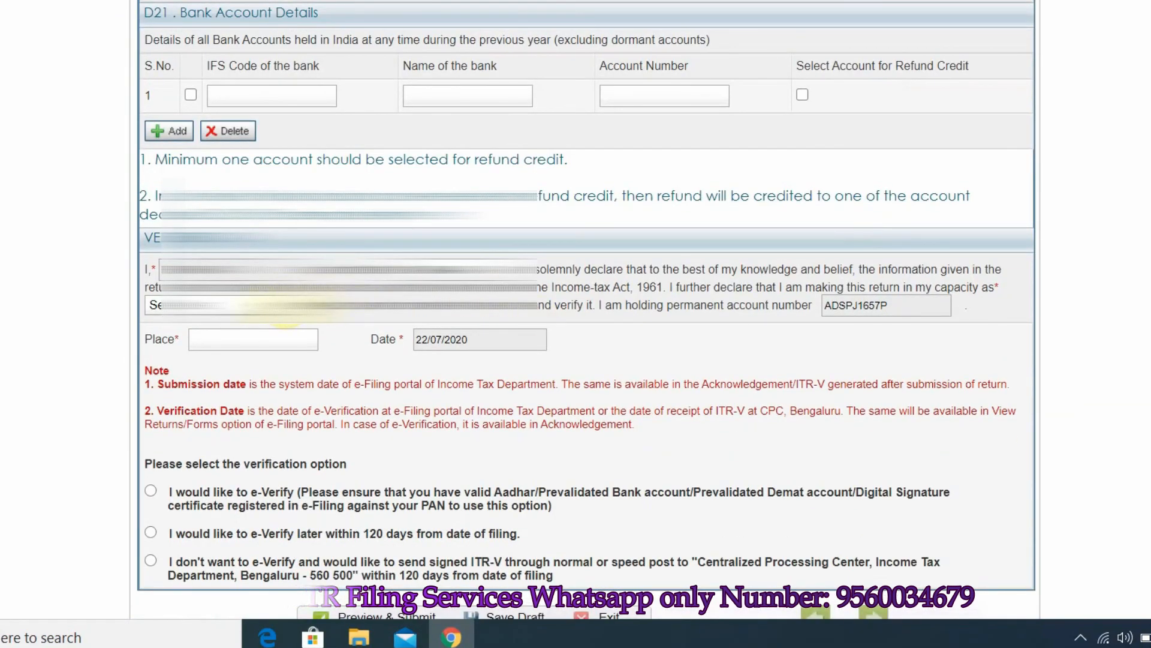
pyautogui.click(338, 306)
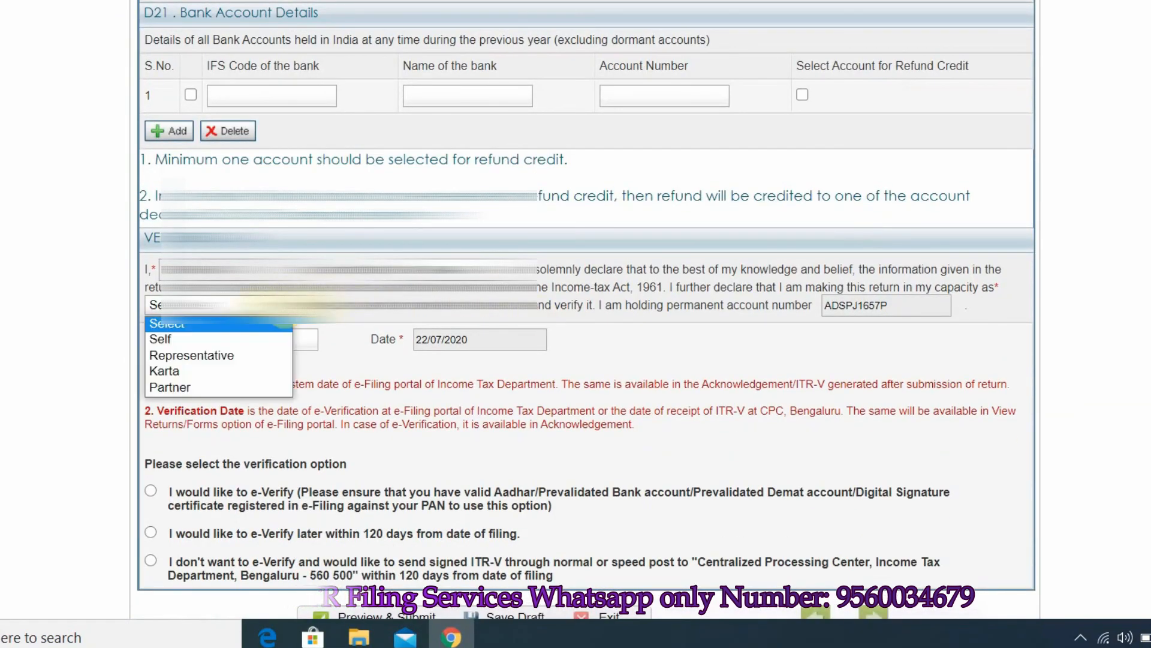
pyautogui.click(247, 338)
pyautogui.click(246, 341)
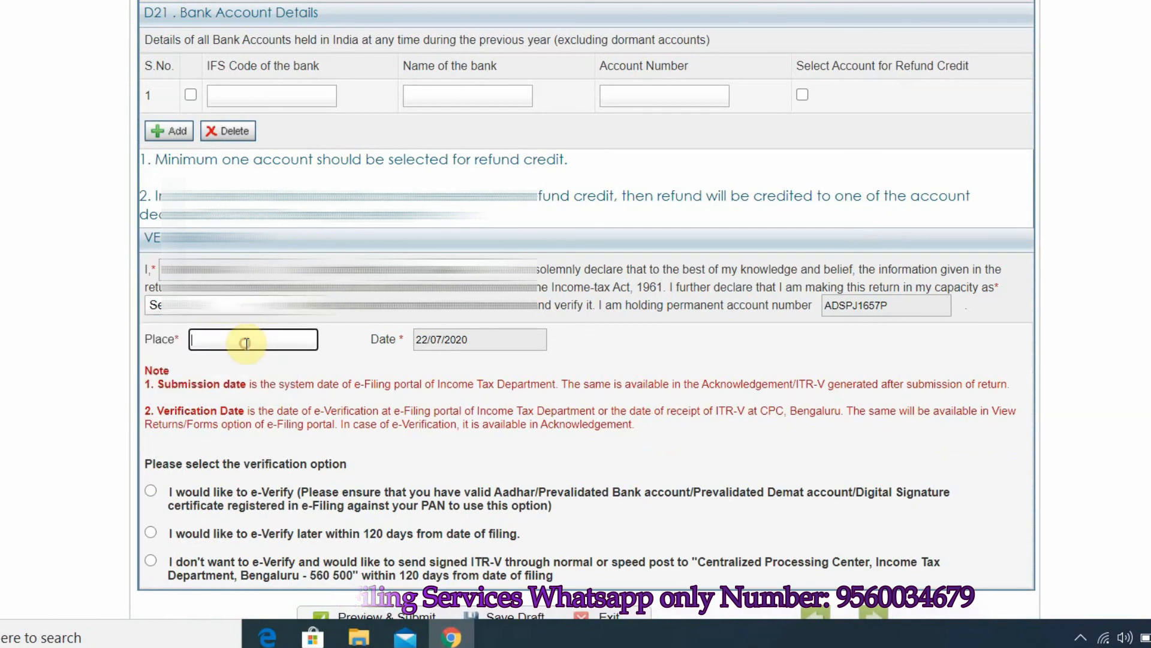
pyautogui.write('New')
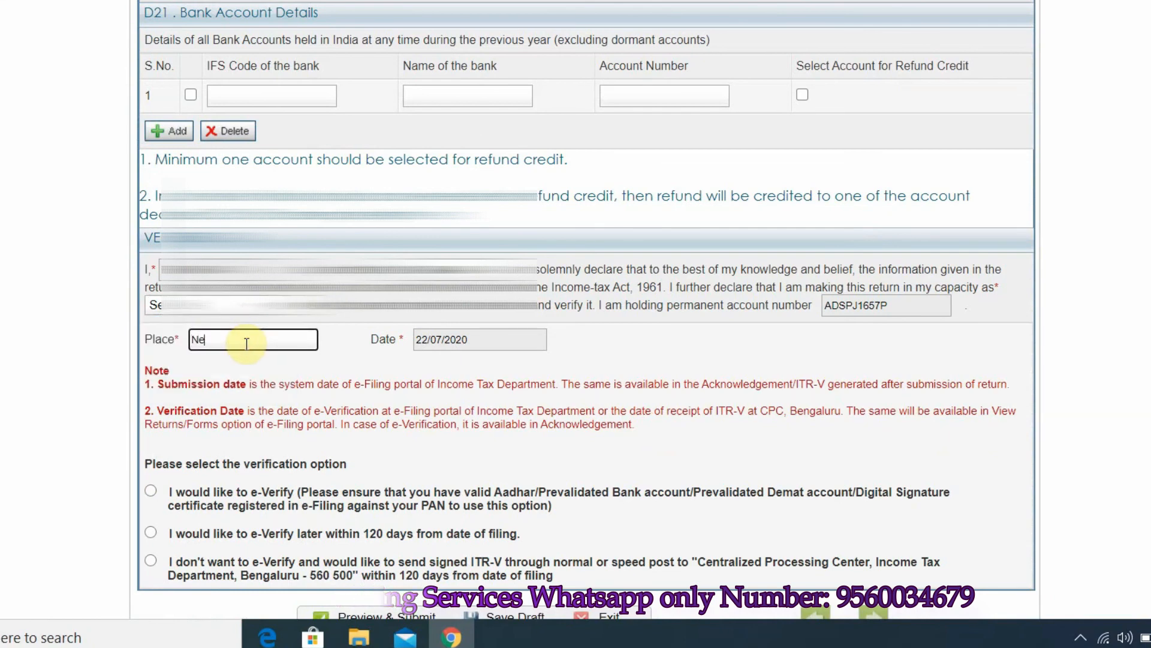
# - Save the return as a draft and try to preview and submit it
pyautogui.click(511, 109)
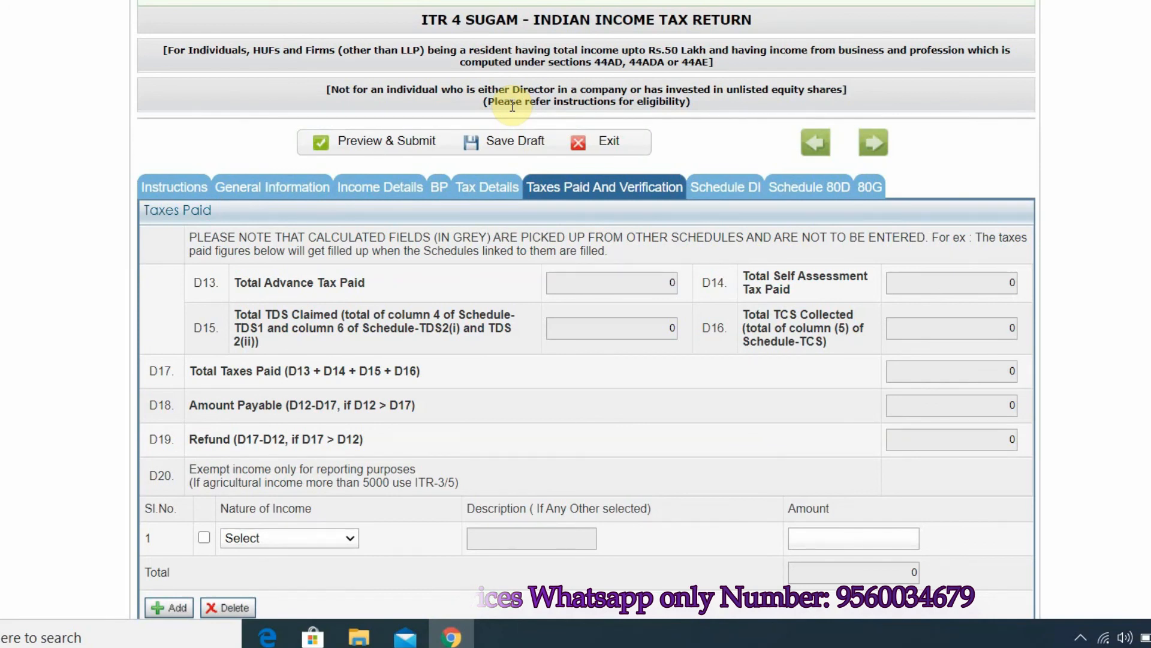
pyautogui.click(375, 141)
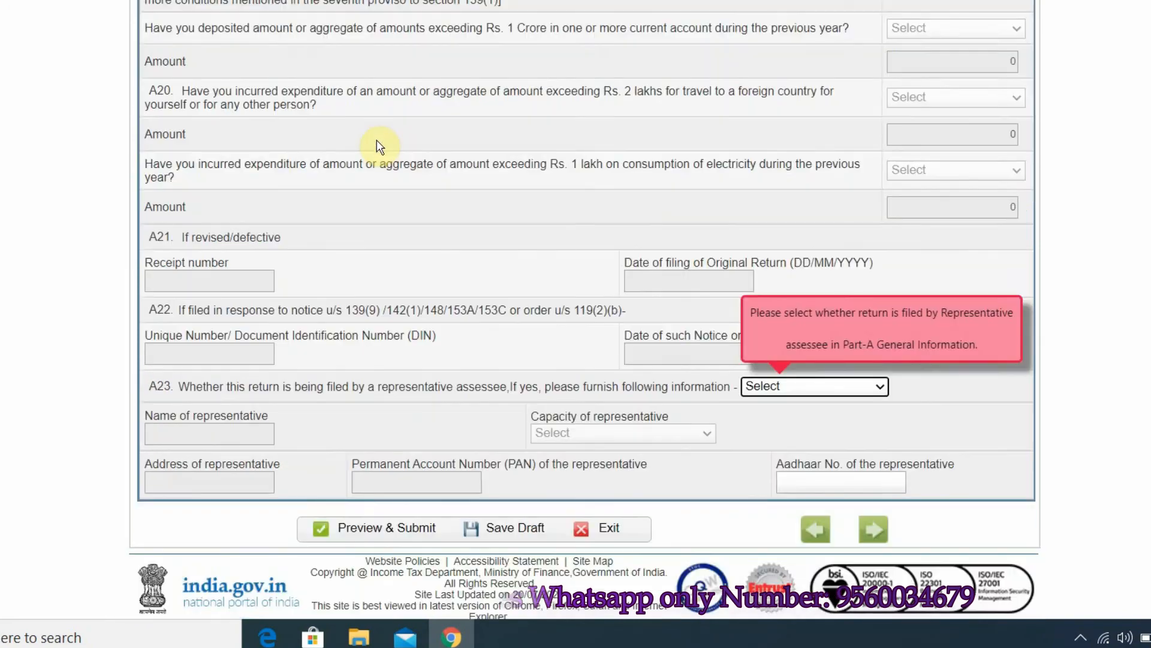